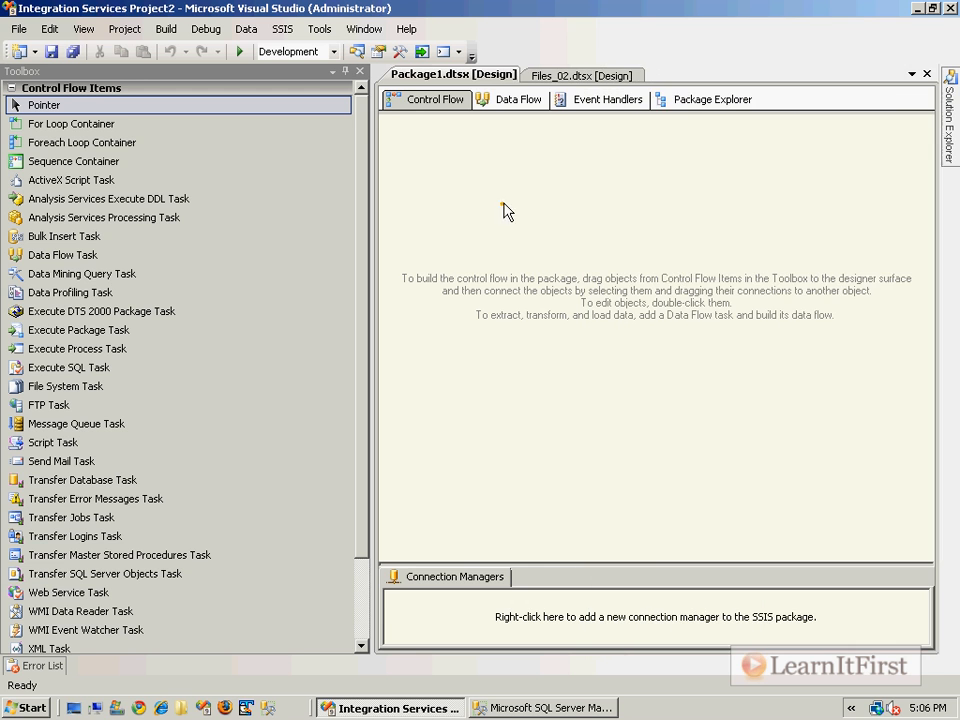
Step: Close the open package designers and open Package1.dtsx
click(927, 75)
click(928, 76)
mouse_move(949, 105)
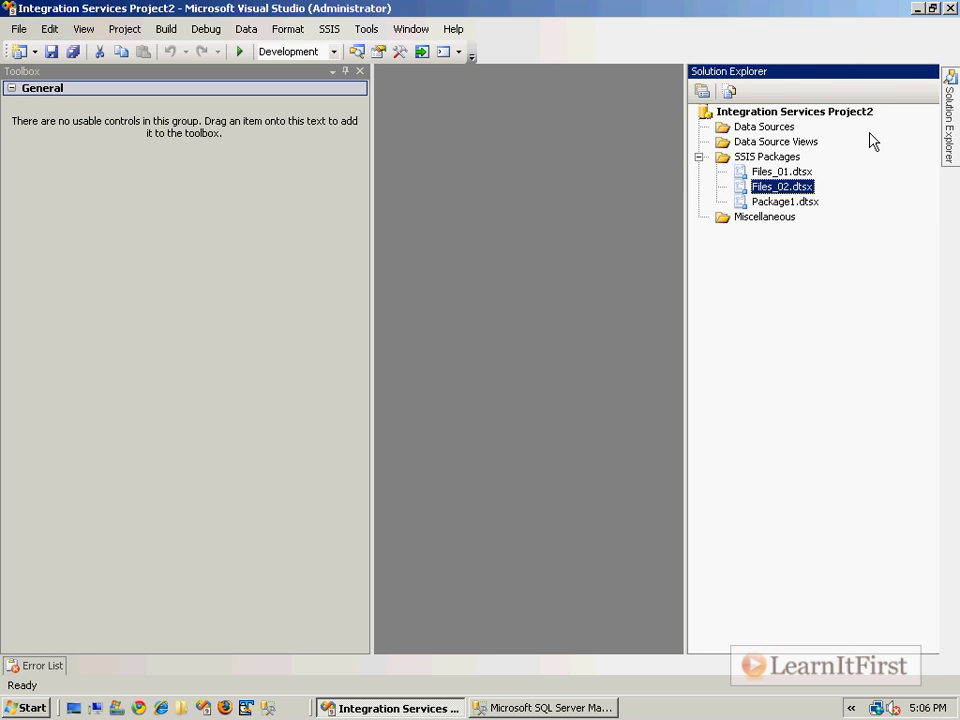
right_click(677, 202)
double_click(667, 204)
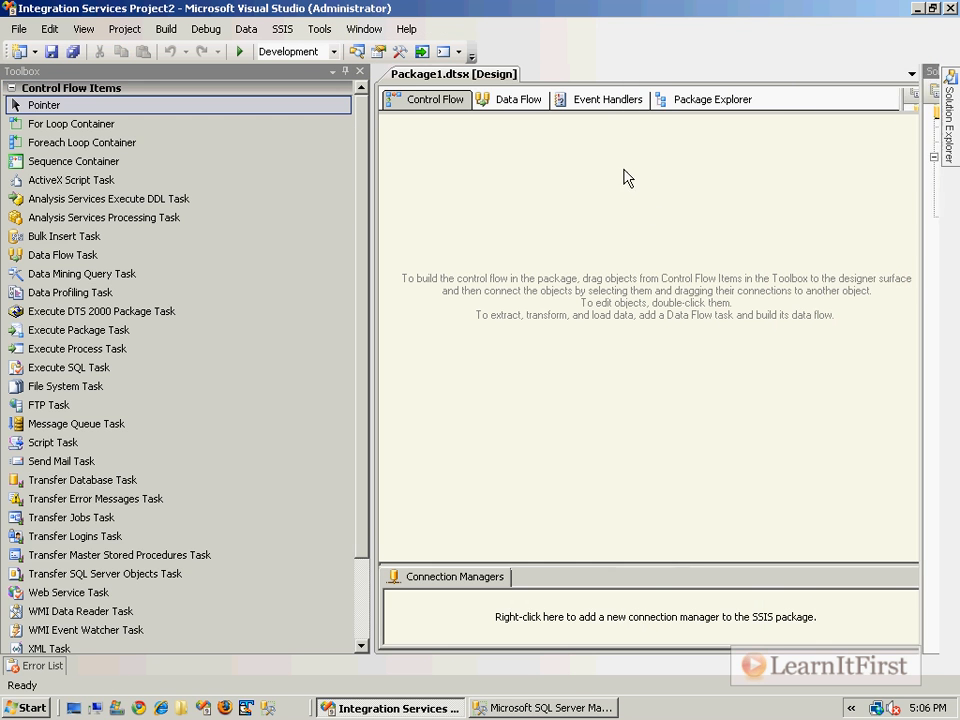
Step: Rename Package1.dtsx to Files_03.dtsx, renaming the package object too, and save it
right_click(708, 206)
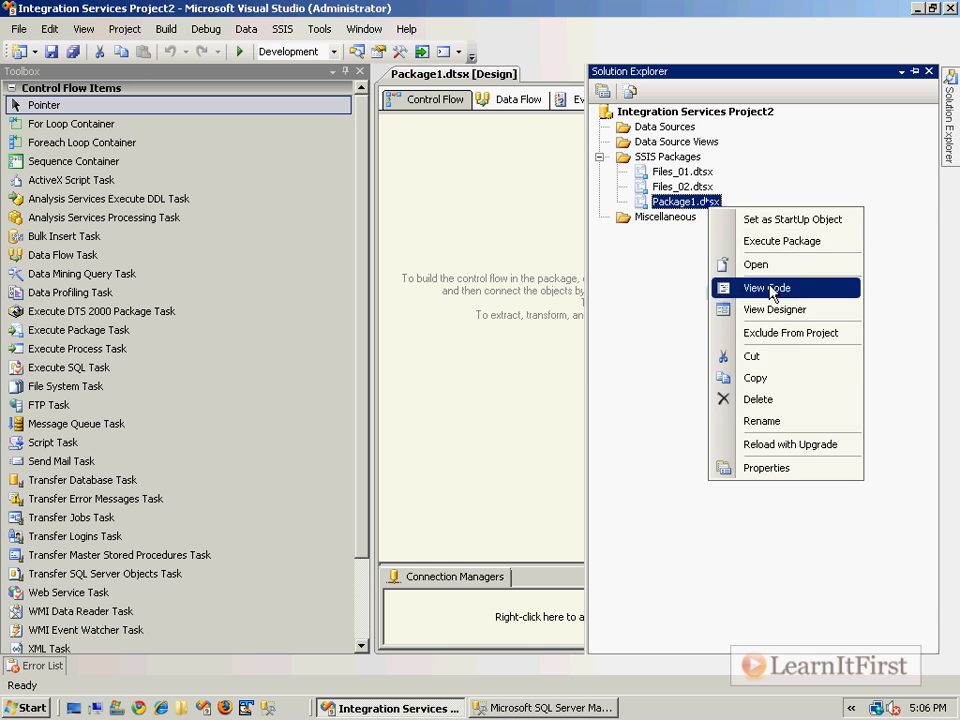
click(782, 423)
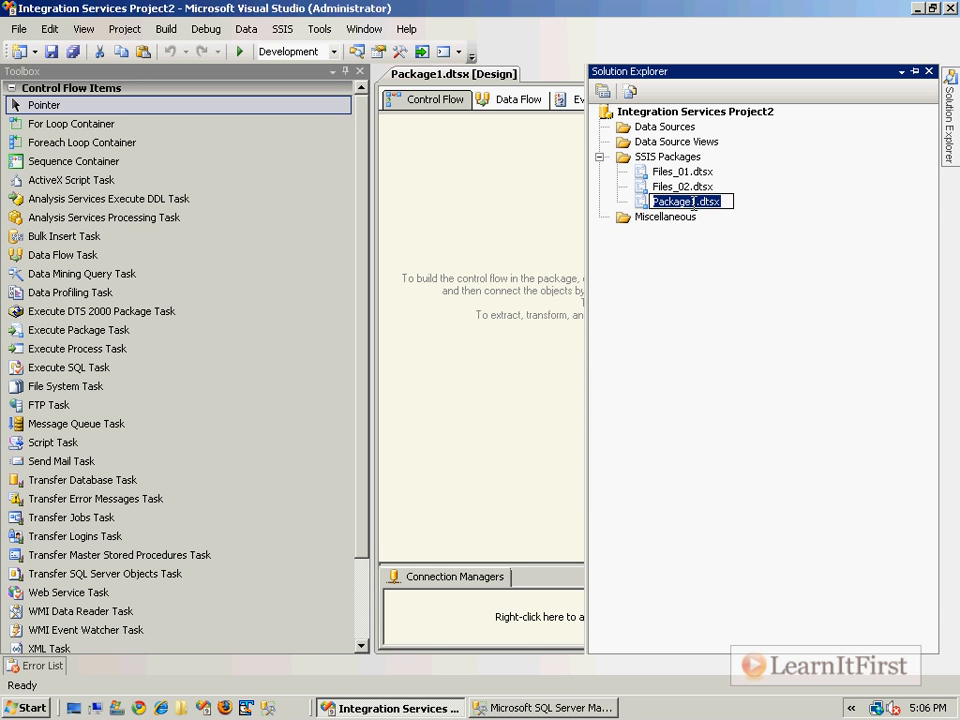
text(Files_03)
key(Return)
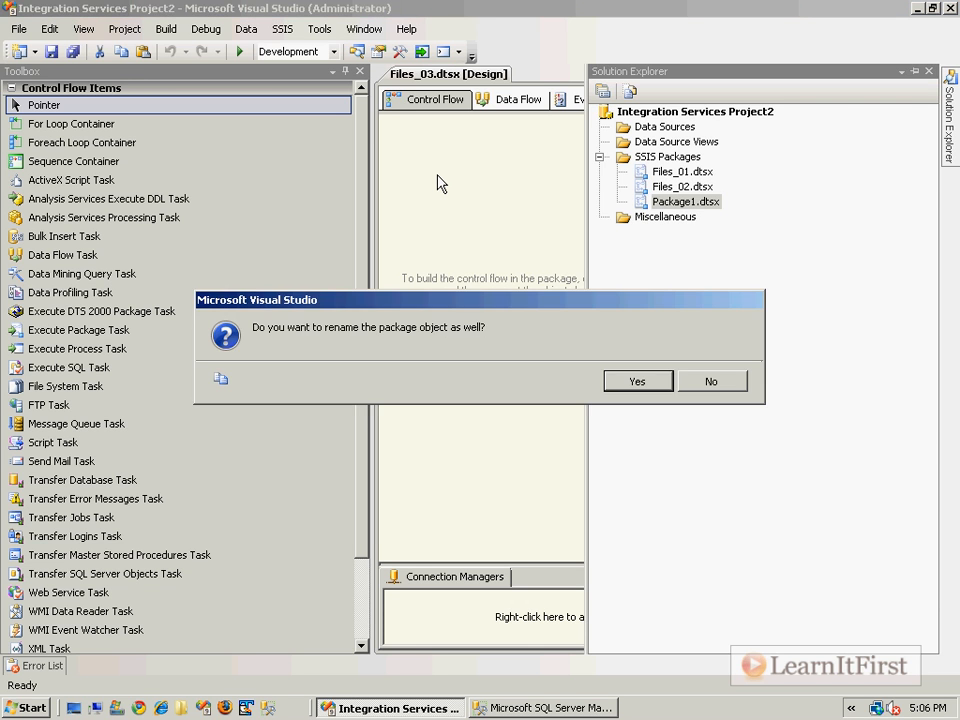
key(Return)
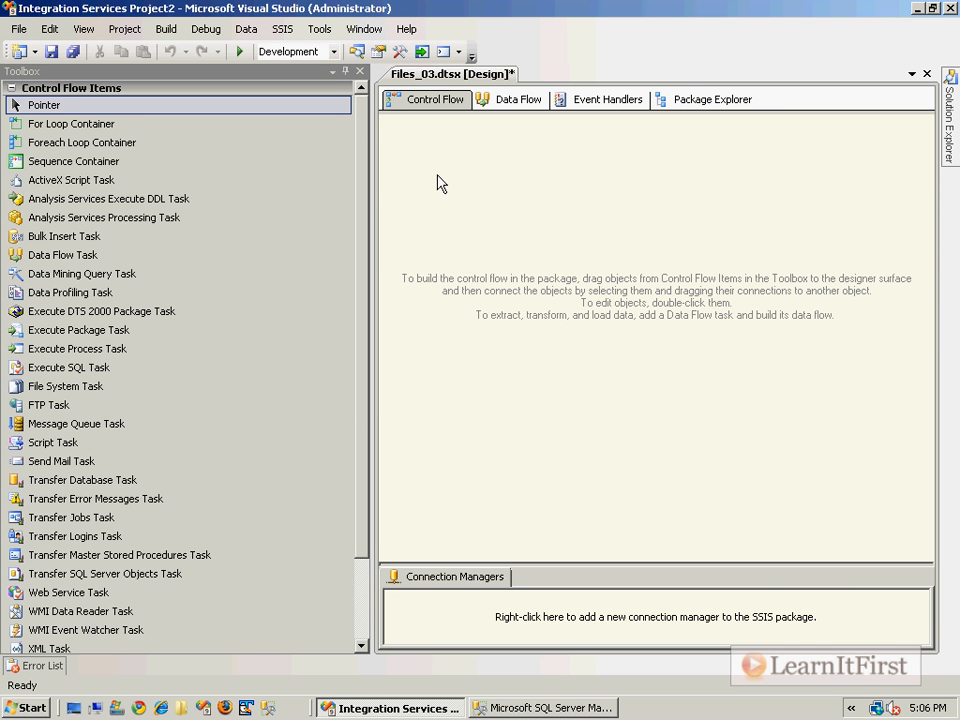
key(ctrl+s)
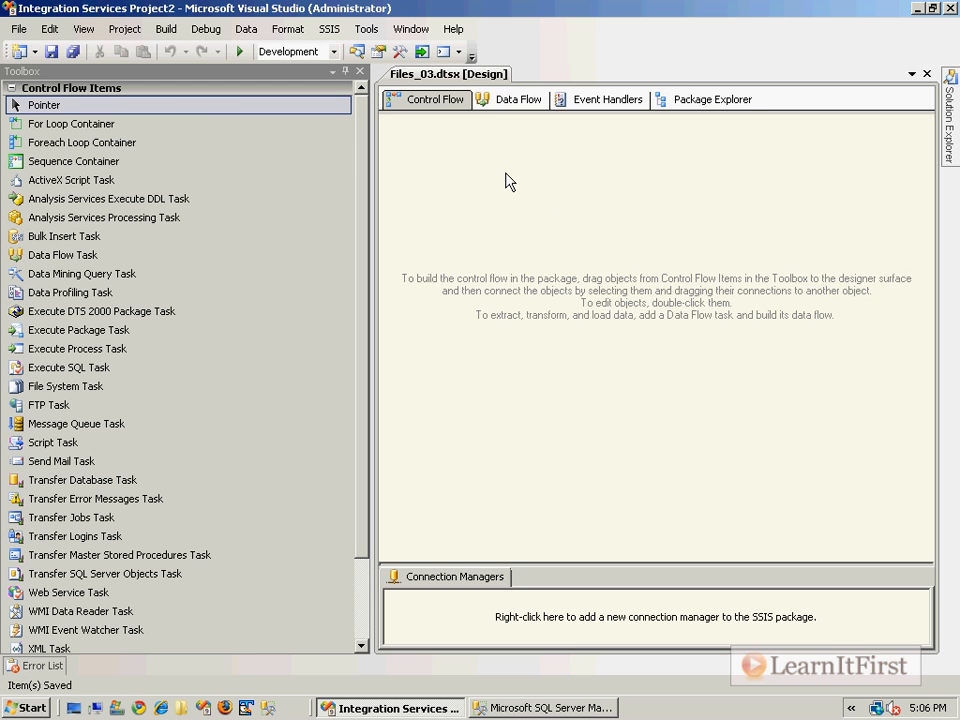
Step: Drag a File System Task onto the Files_03 control flow and open its editor
drag(62, 390, 490, 168)
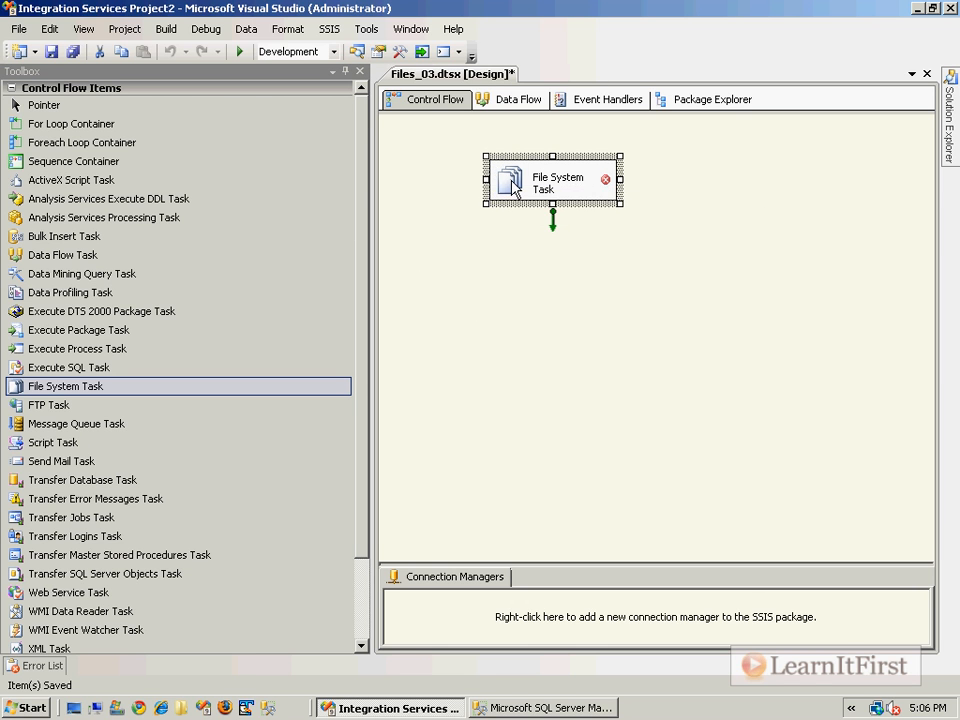
double_click(512, 186)
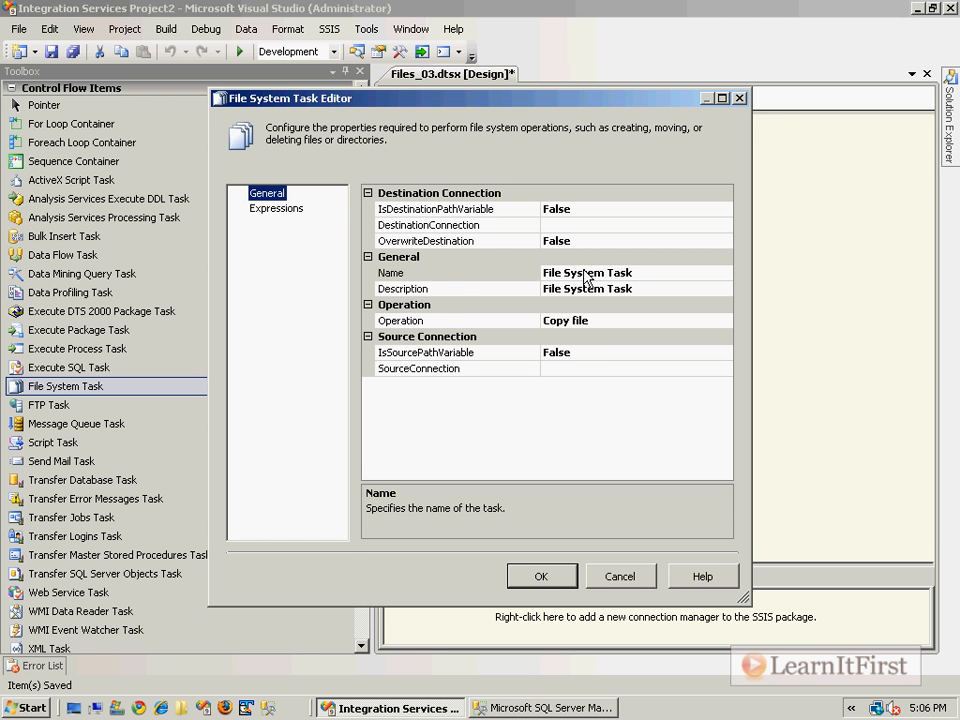
key(ctrl+1)
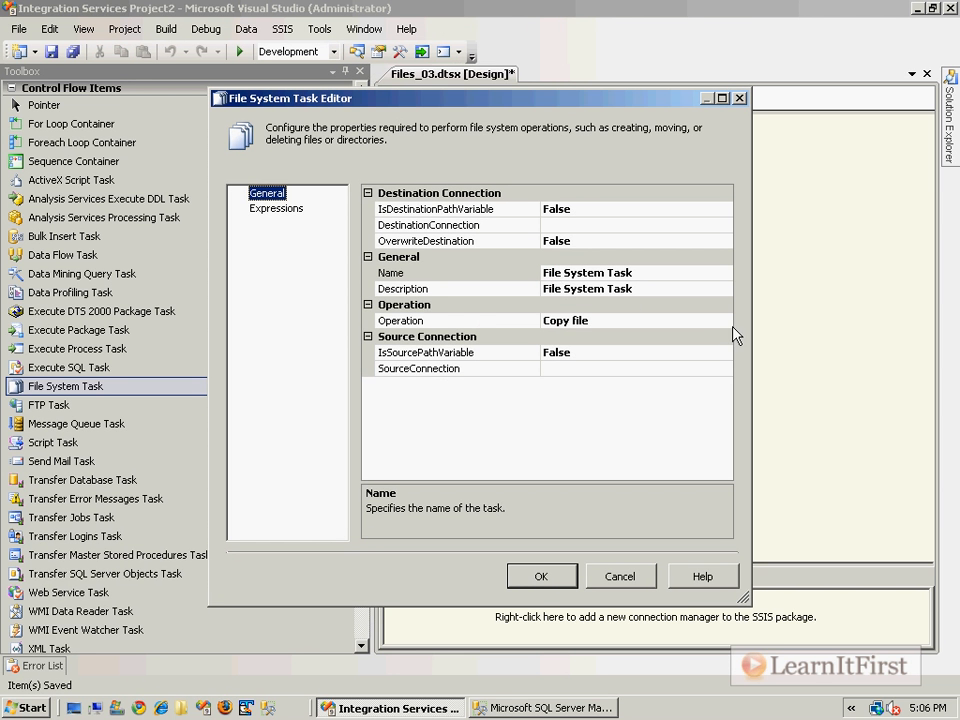
Step: Review the Operation choices, leaving the operation at Copy file
click(765, 373)
click(725, 321)
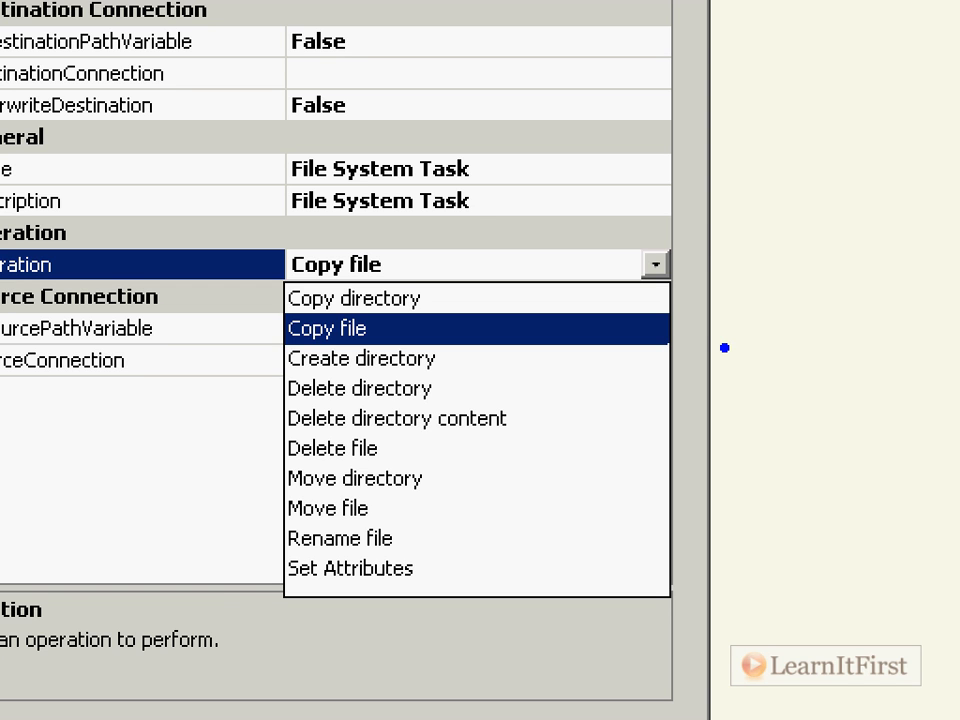
mouse_move(234, 549)
mouse_down()
mouse_move(234, 594)
mouse_move(450, 594)
mouse_move(470, 562)
mouse_move(232, 553)
mouse_move(234, 575)
mouse_up()
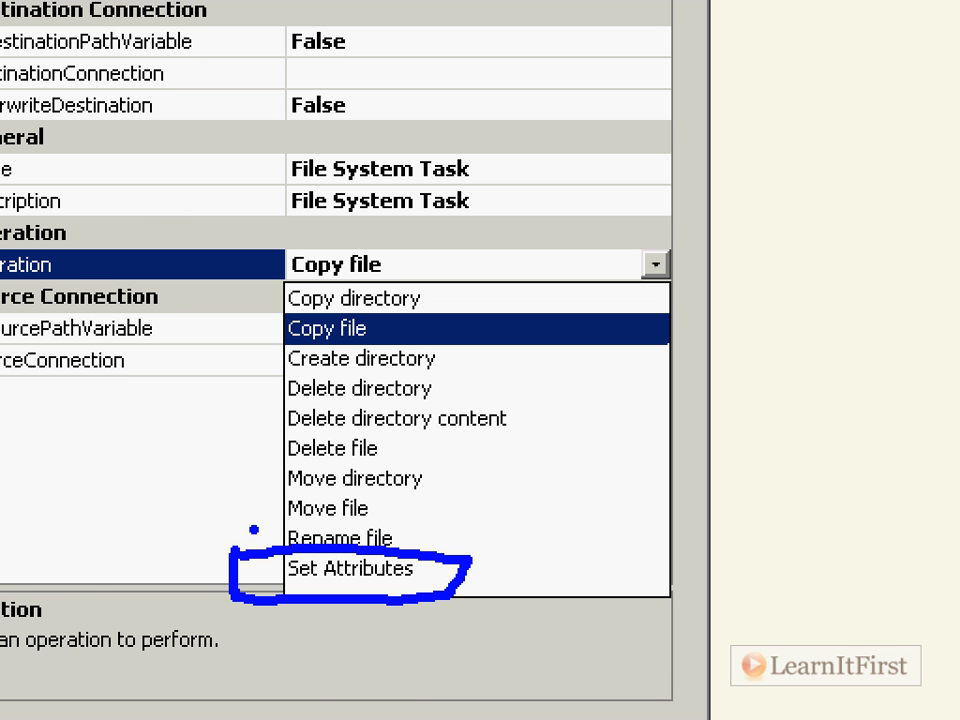
key(Escape)
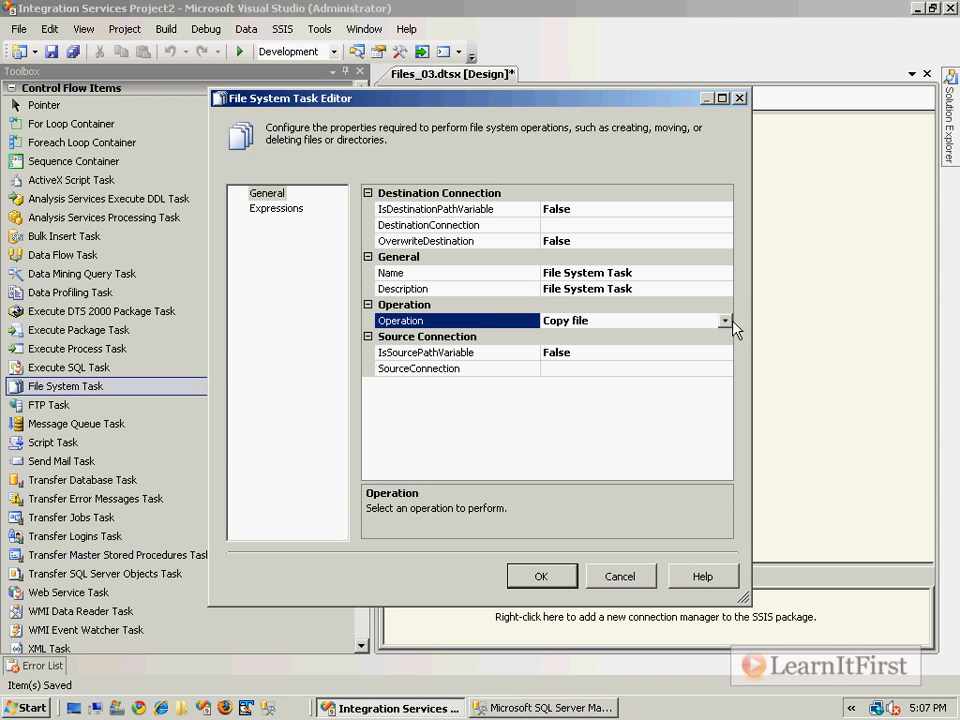
Step: Start a new SourceConnection file connection, then cancel it
click(660, 352)
click(700, 368)
click(724, 368)
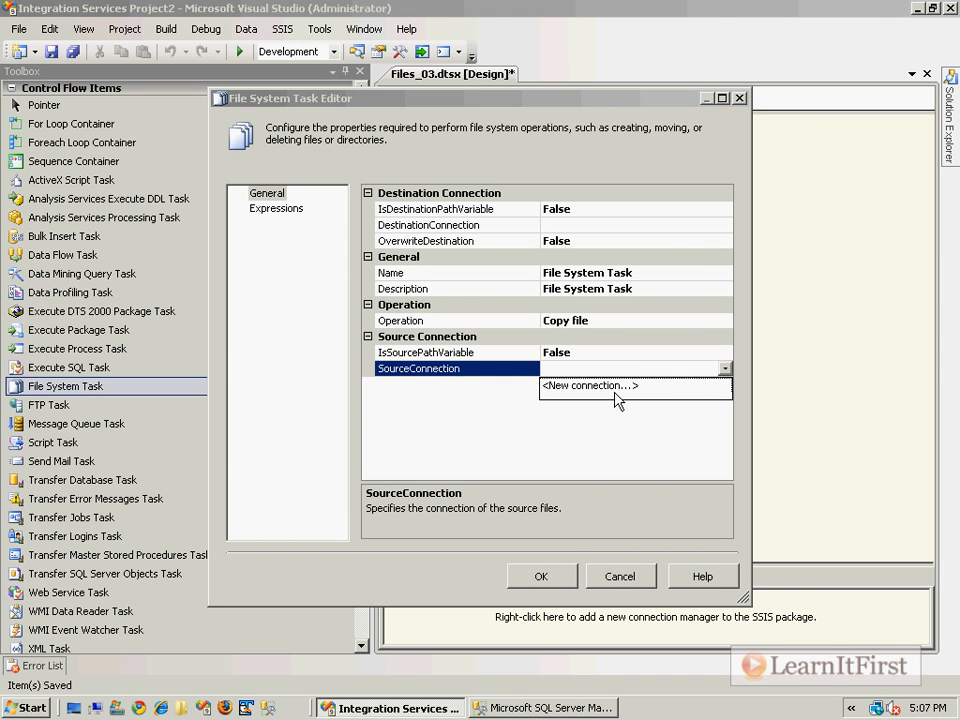
click(614, 390)
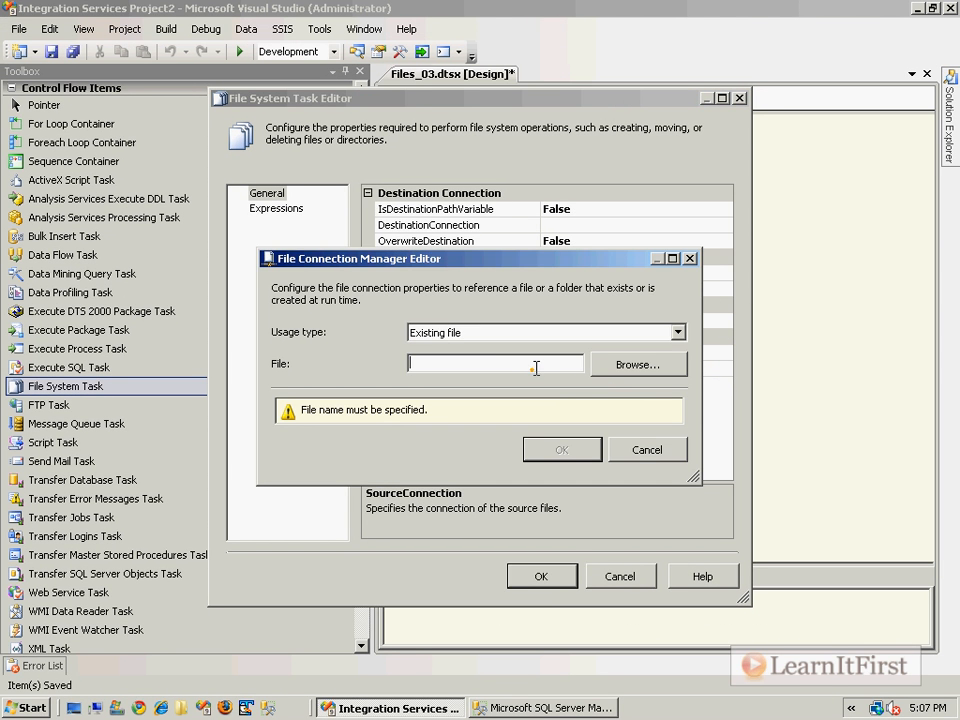
text(c:)
key(Escape)
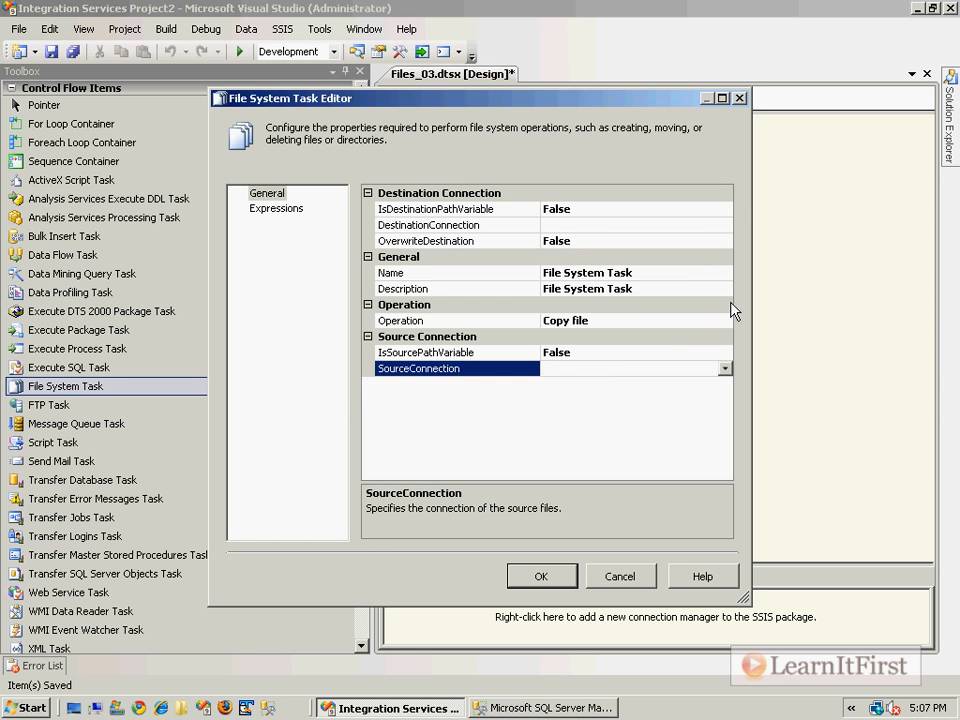
Step: Change the File System Task's operation to Set Attributes and reopen the operation list
click(712, 320)
click(724, 320)
click(566, 472)
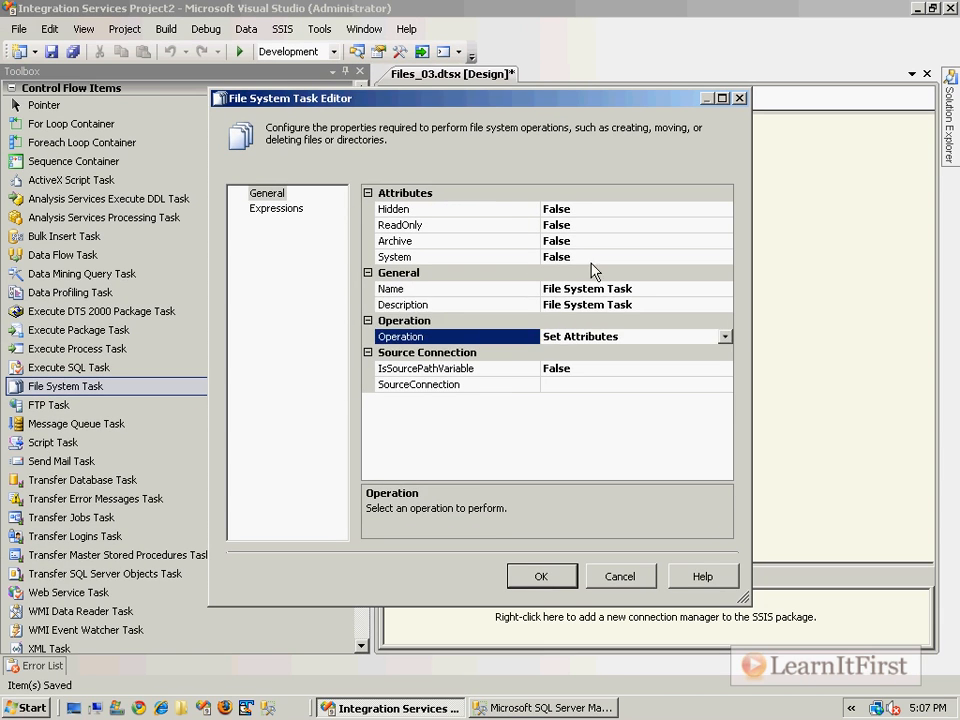
click(584, 437)
click(664, 336)
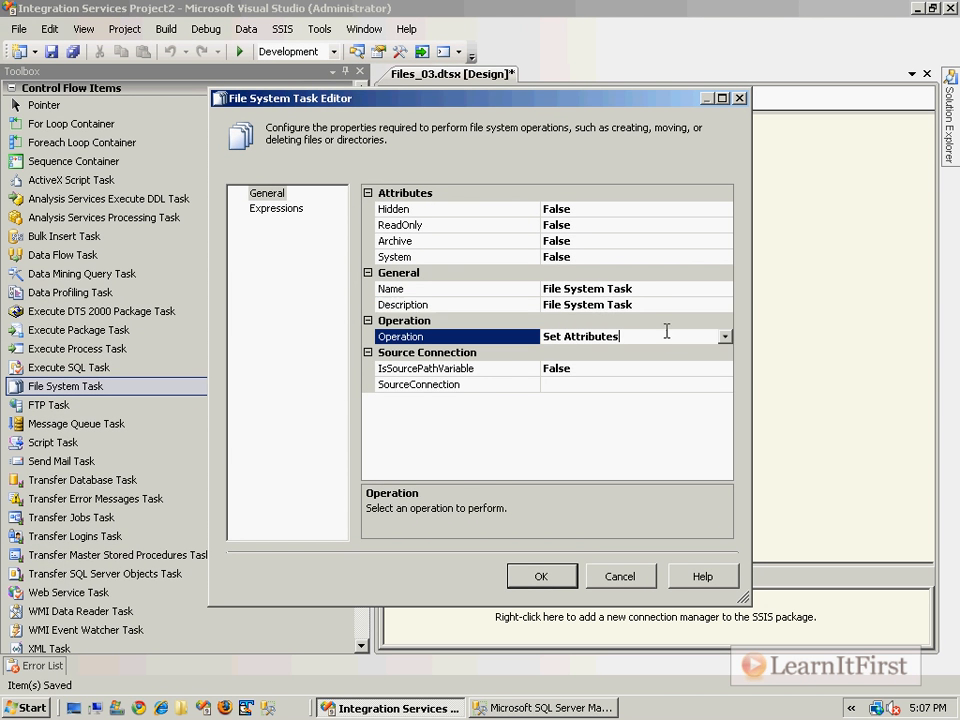
click(725, 337)
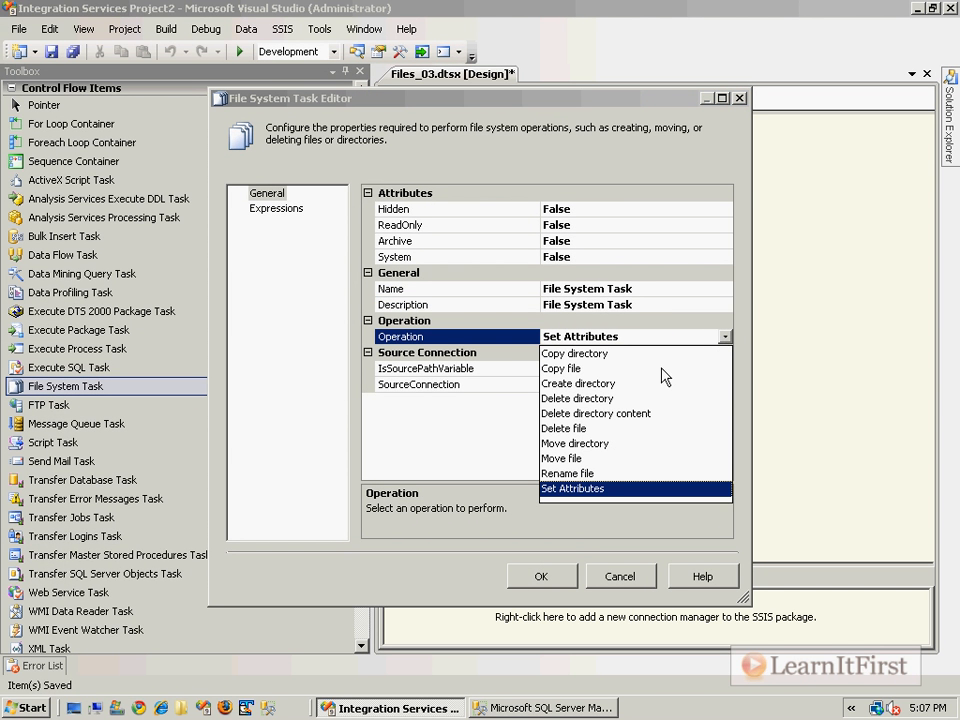
Step: Switch the operation to Create directory and name the task 'Create C:\Something'
click(606, 390)
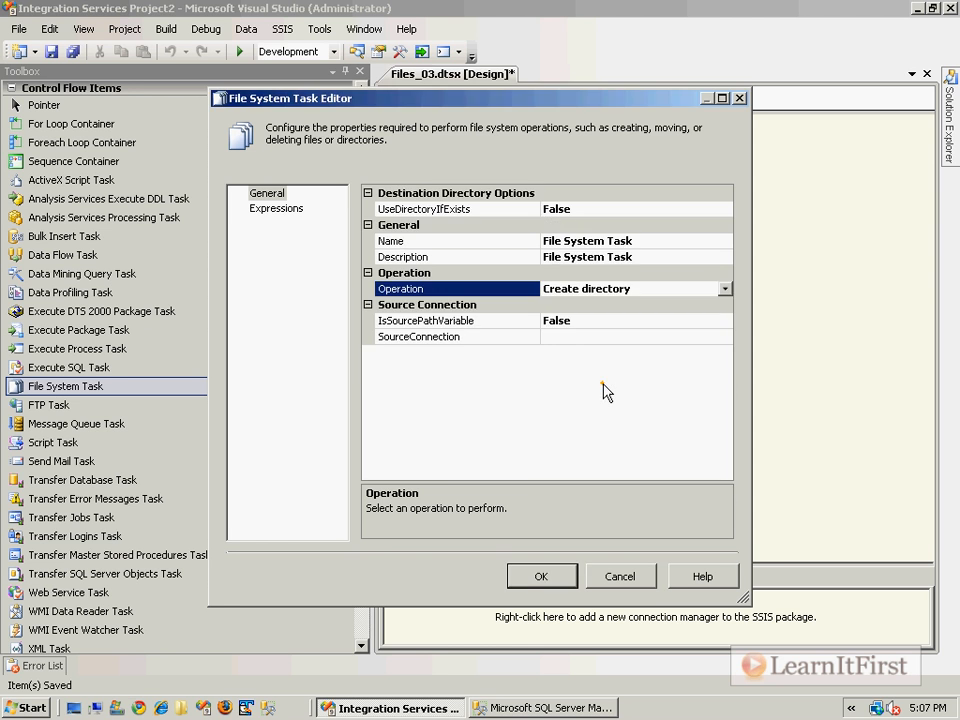
click(668, 240)
click(664, 237)
click(463, 235)
text(Create C:\)
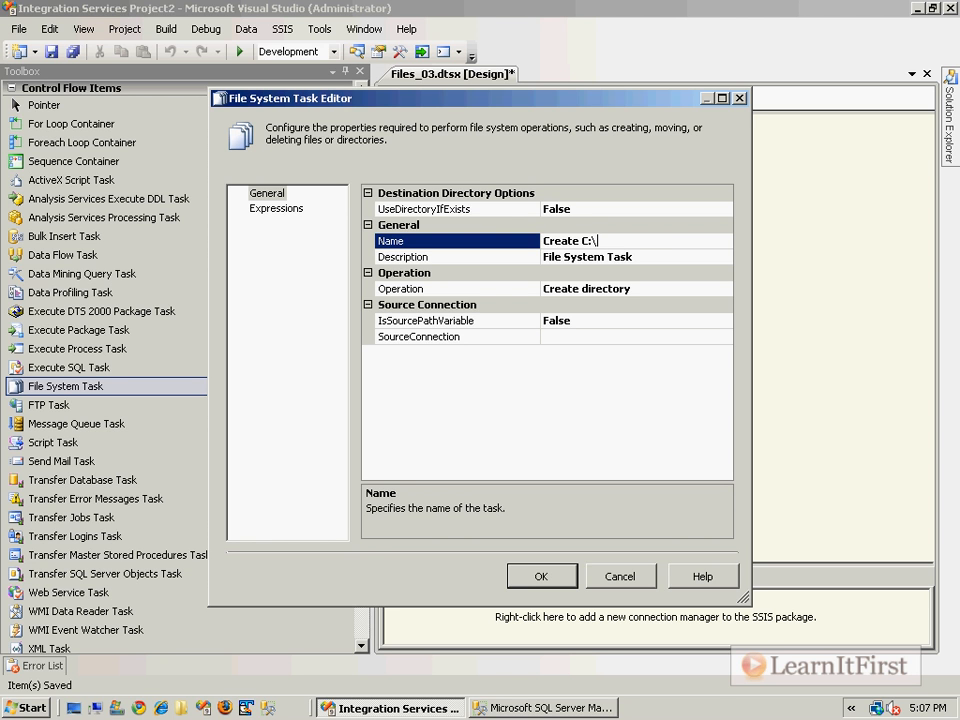
text(Something)
click(600, 336)
Step: Start a new SourceConnection file connection and reposition the File Connection Manager Editor
click(724, 336)
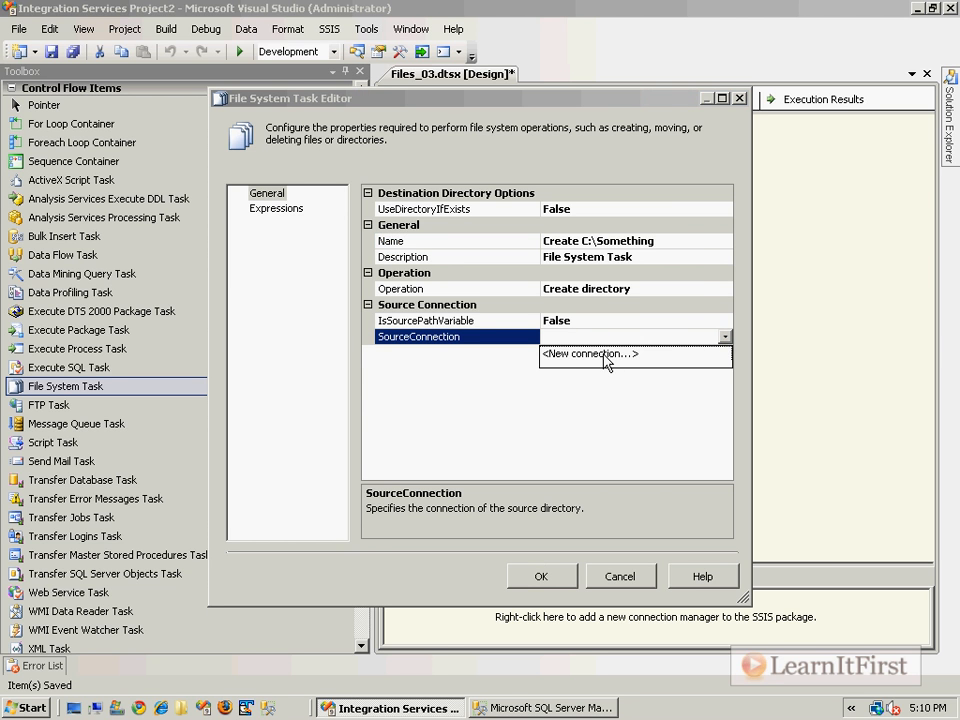
click(607, 355)
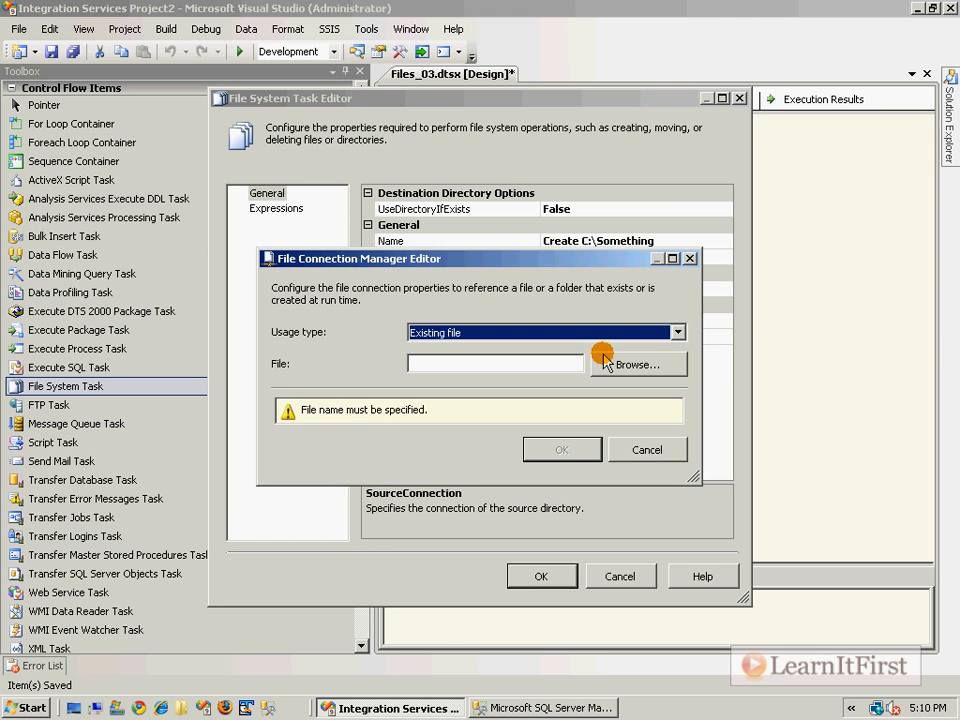
click(524, 332)
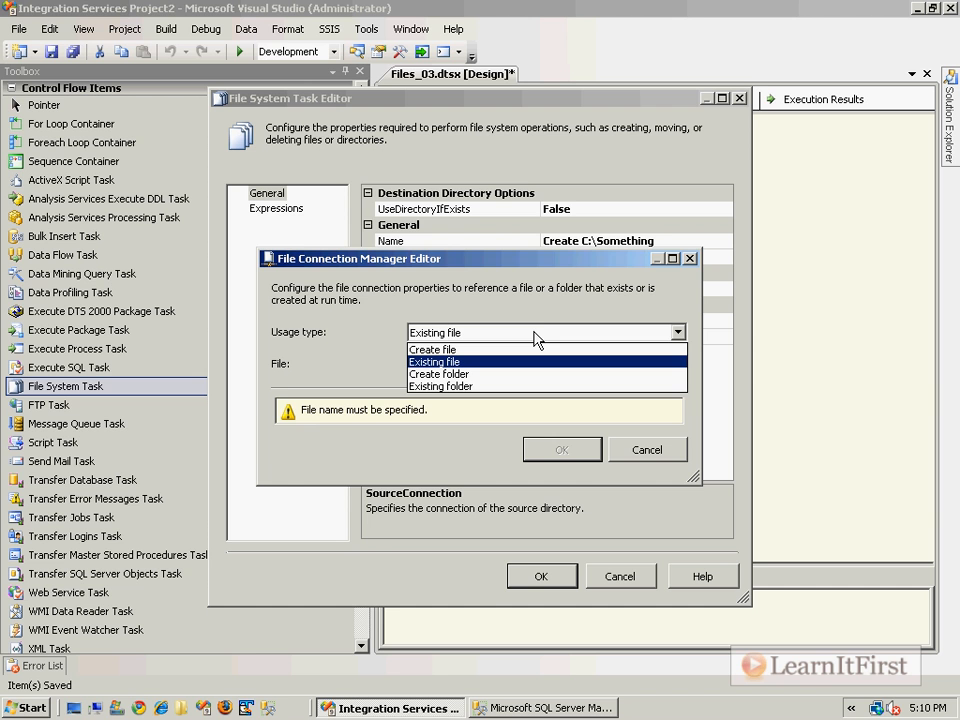
click(549, 262)
drag(549, 262, 582, 364)
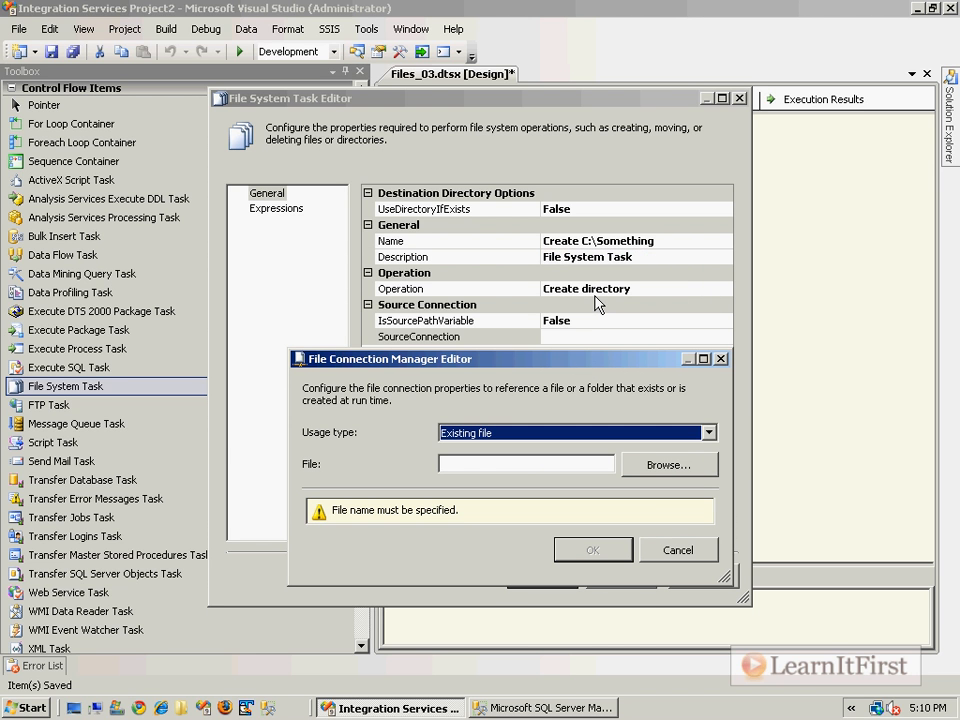
Step: Set the connection's usage type to Create folder with folder c:\Something and confirm
click(592, 433)
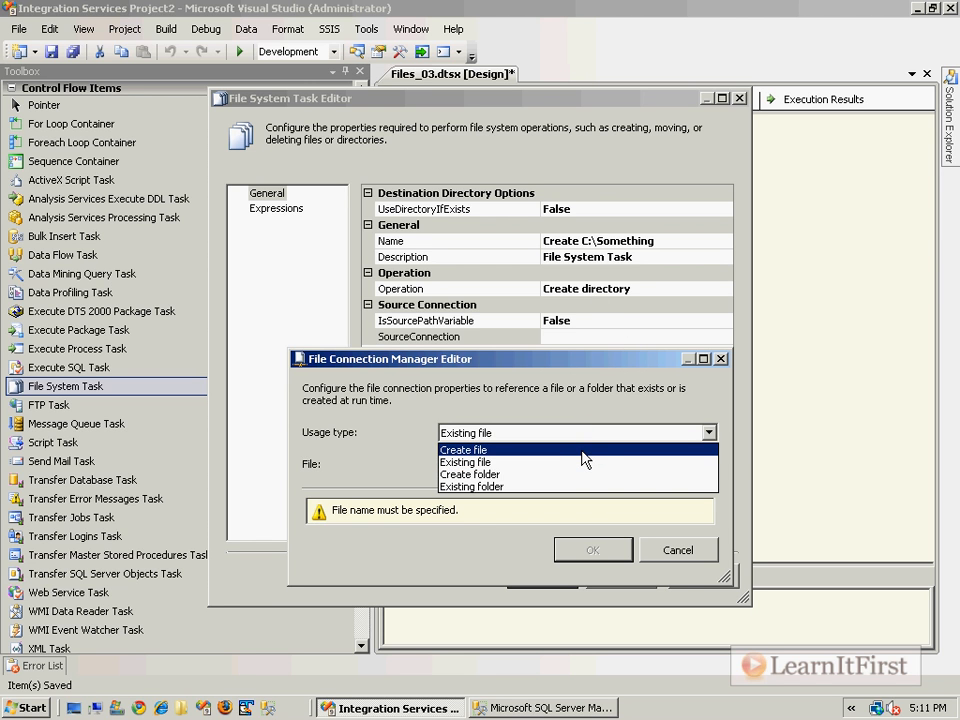
click(584, 450)
click(572, 463)
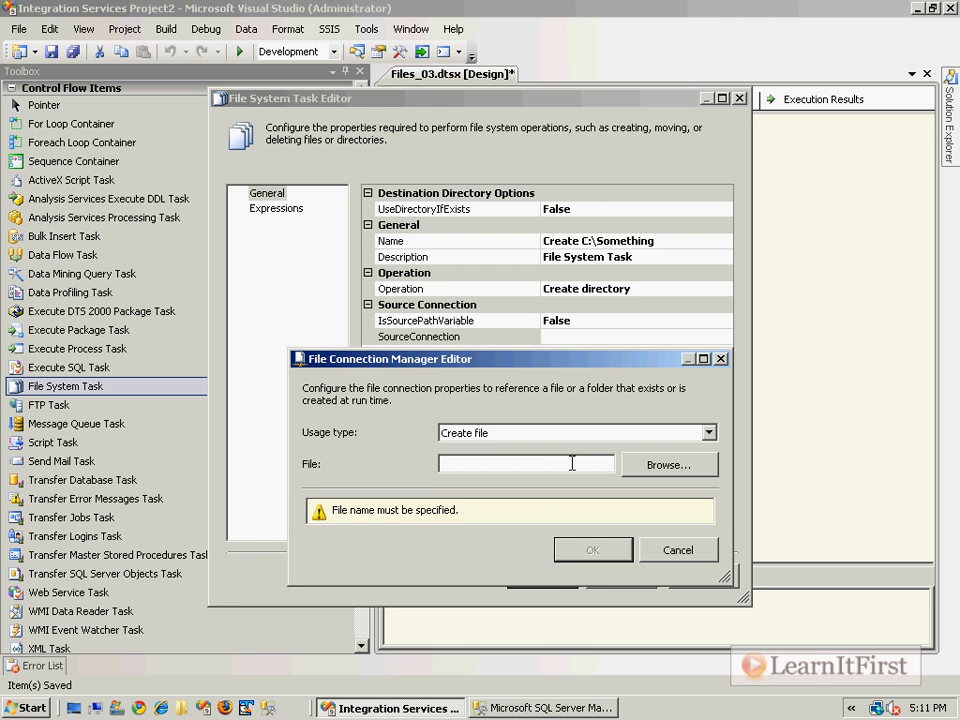
click(553, 432)
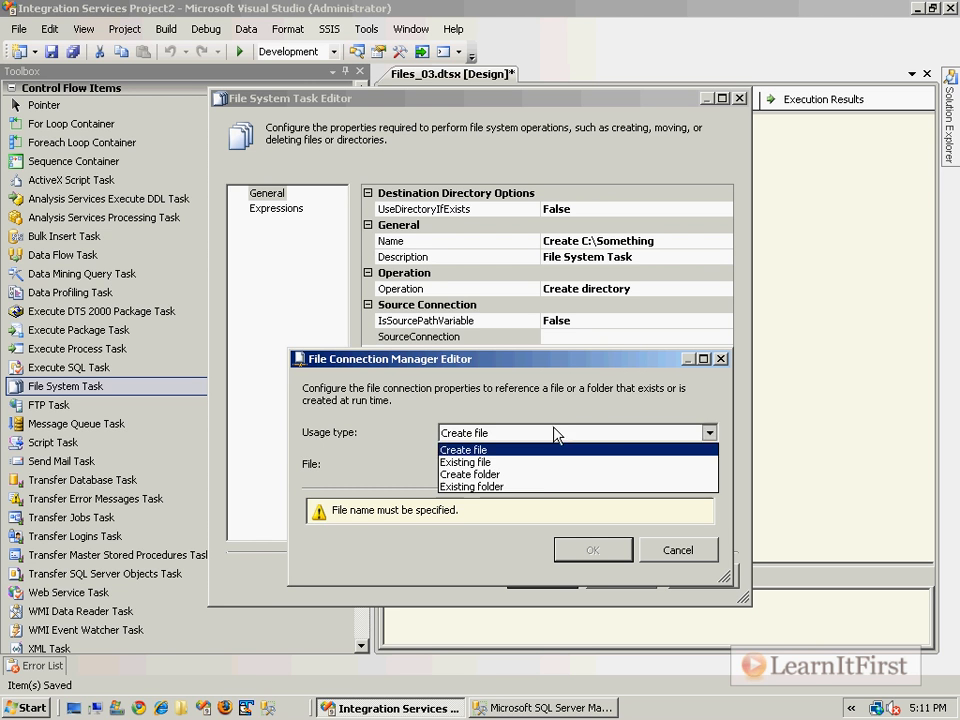
click(518, 476)
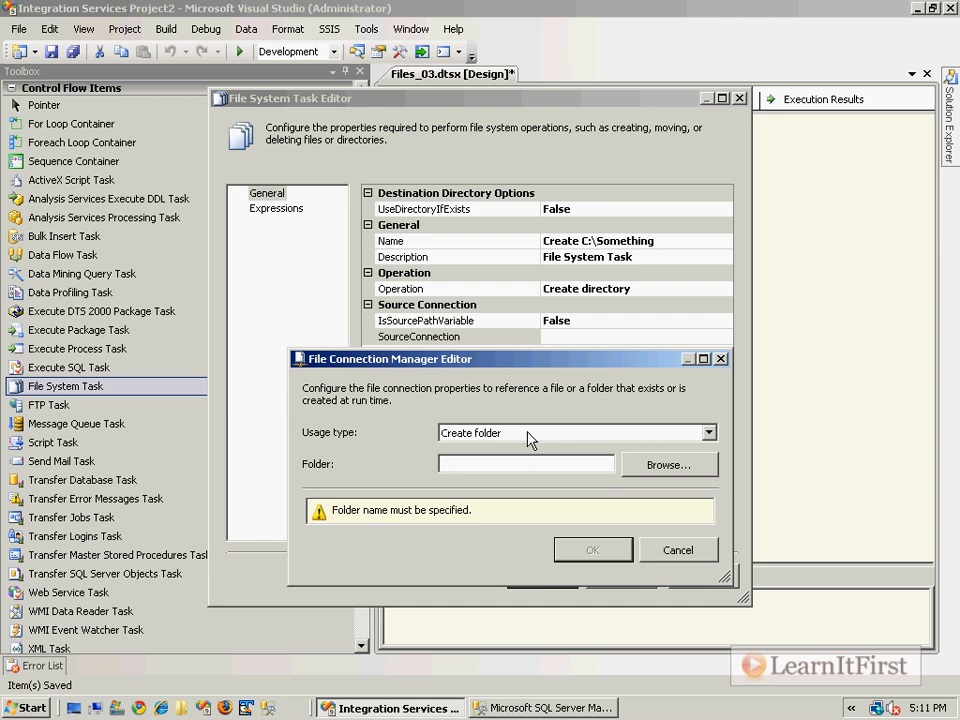
key(Tab)
text(c:\Something)
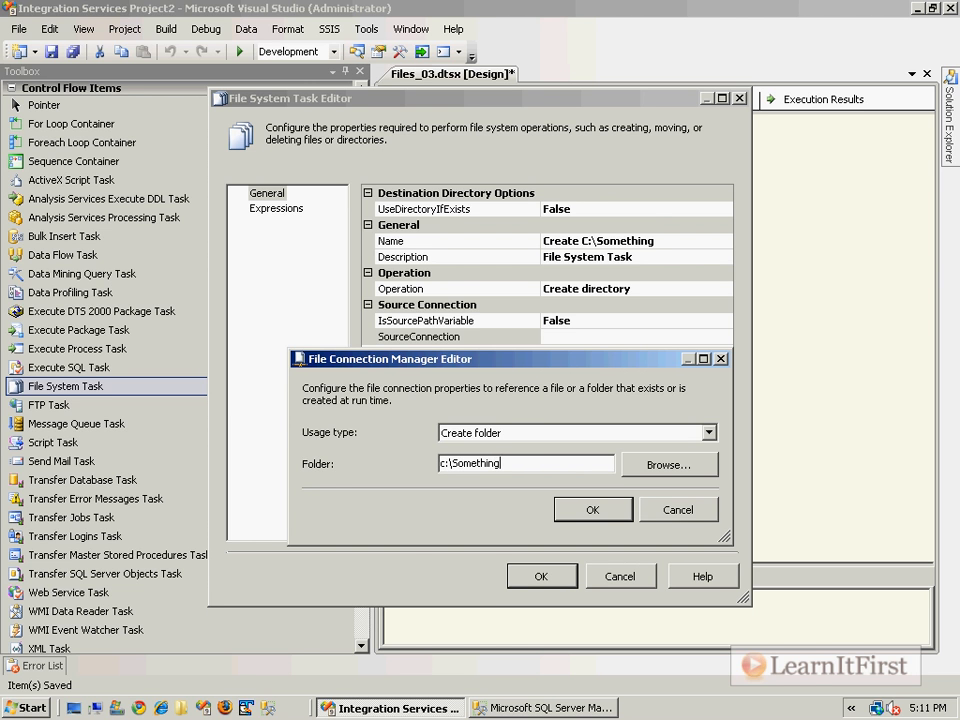
click(590, 512)
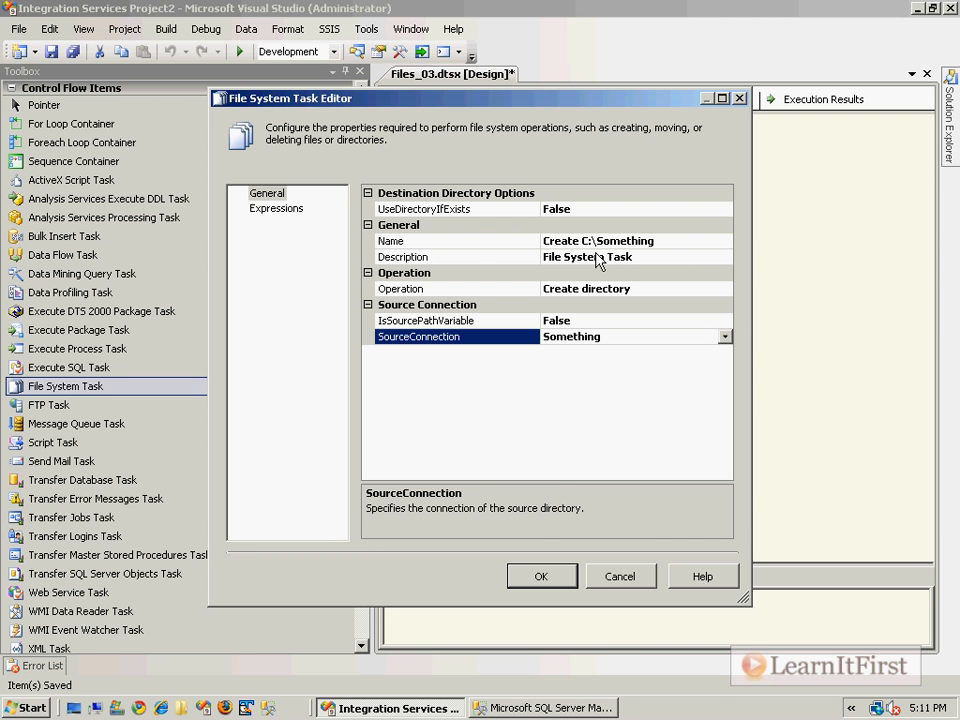
Step: Fix the invalid name by replacing ':\' with '_', making it 'Create C_Something', and close the editor
click(525, 581)
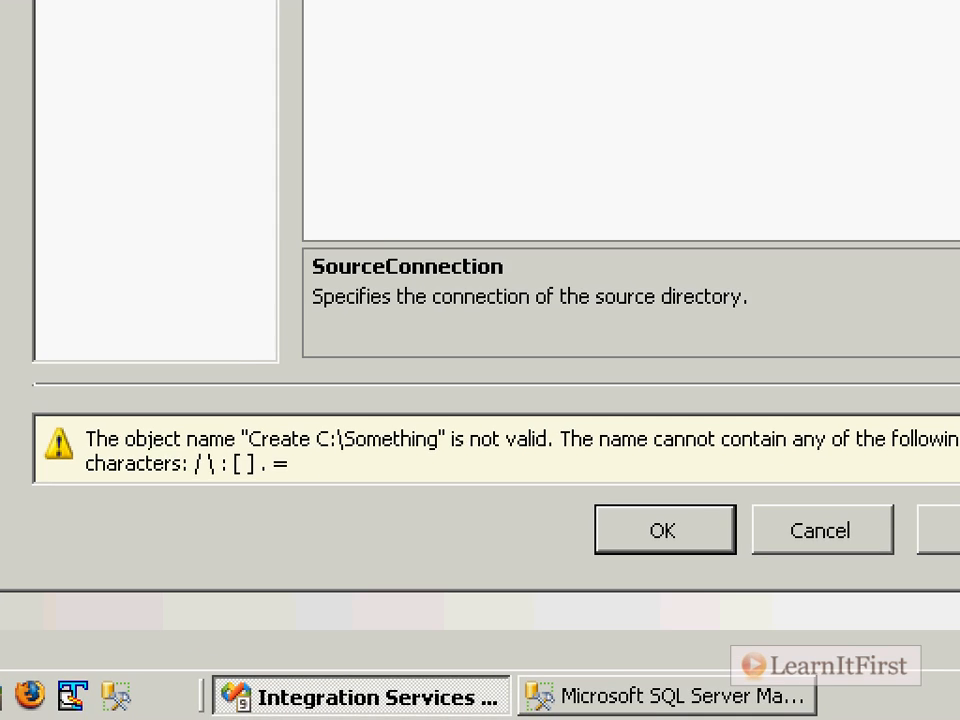
drag(358, 455, 382, 452)
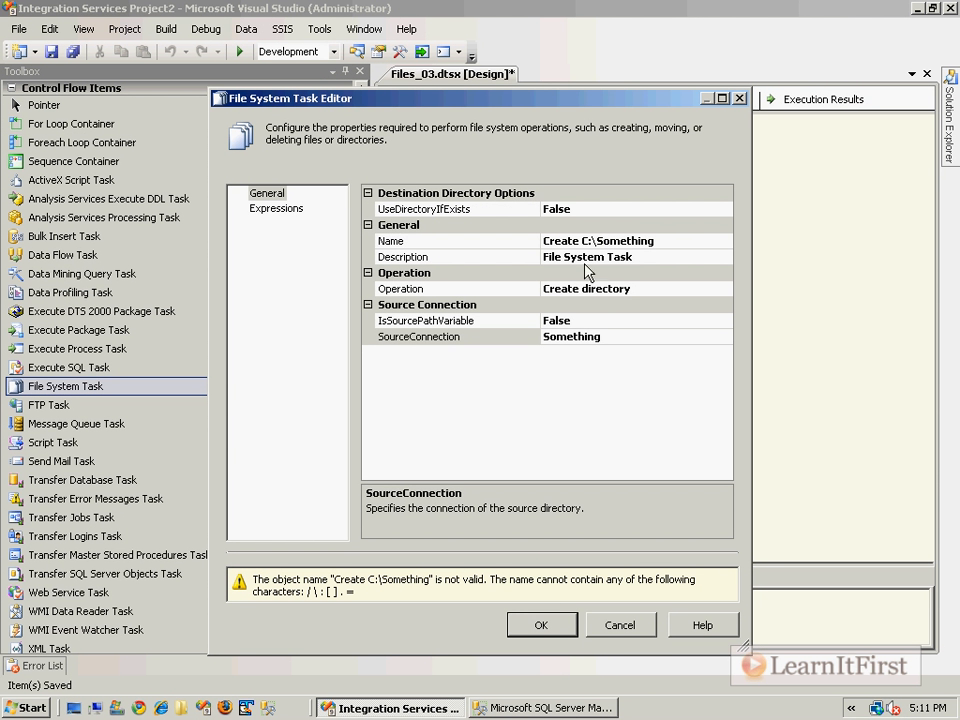
click(589, 241)
drag(589, 241, 598, 241)
text(_)
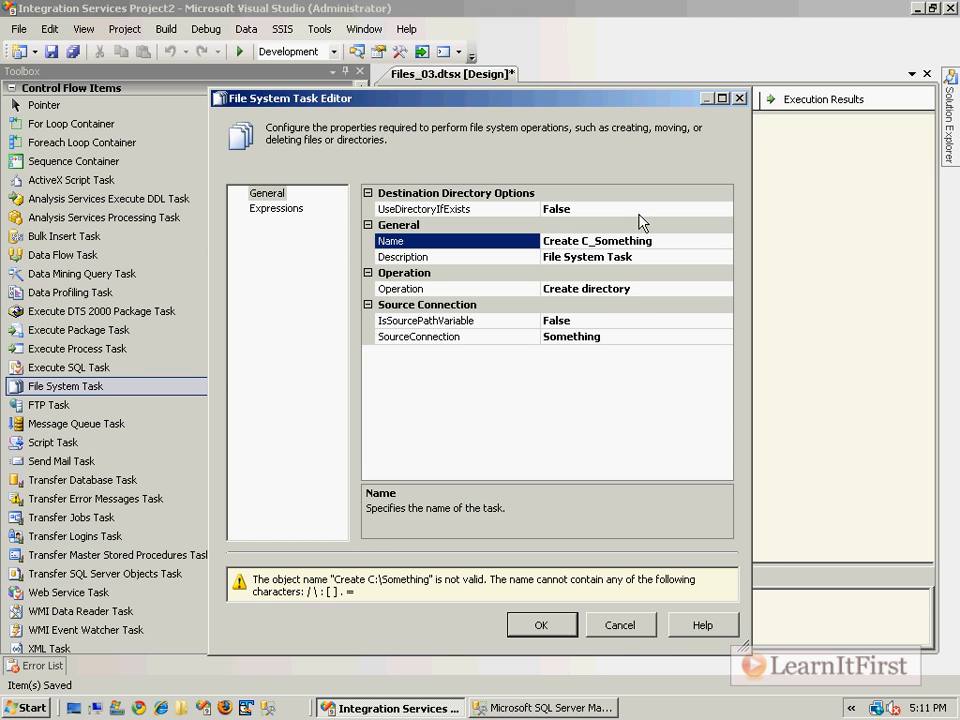
click(566, 626)
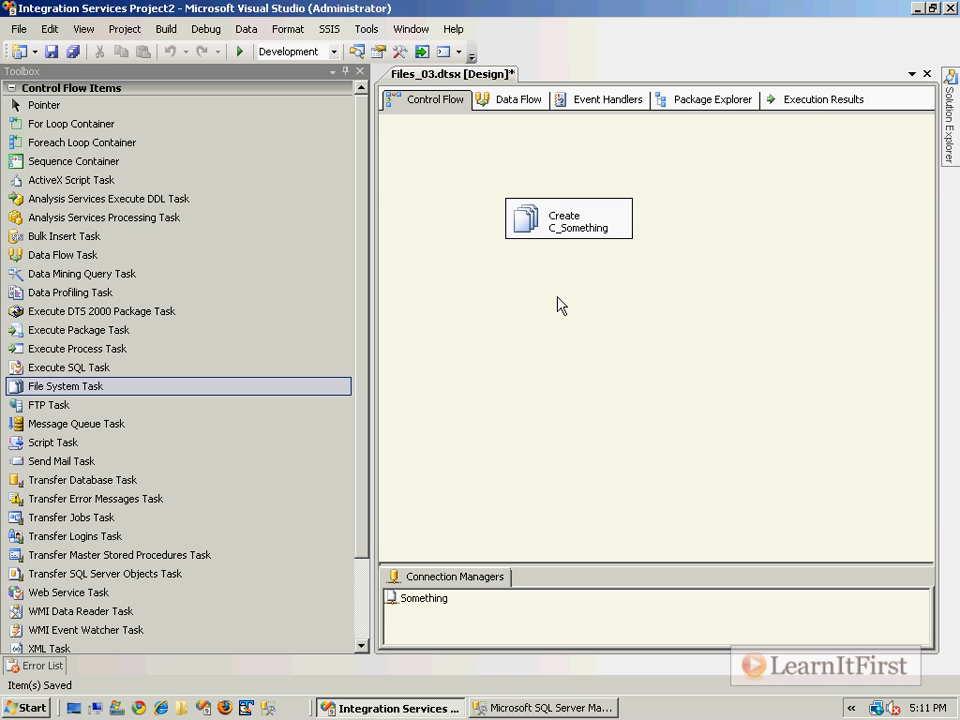
Step: Delete the Testing folder from the C: drive in Windows Explorer, then return to Visual Studio
click(96, 708)
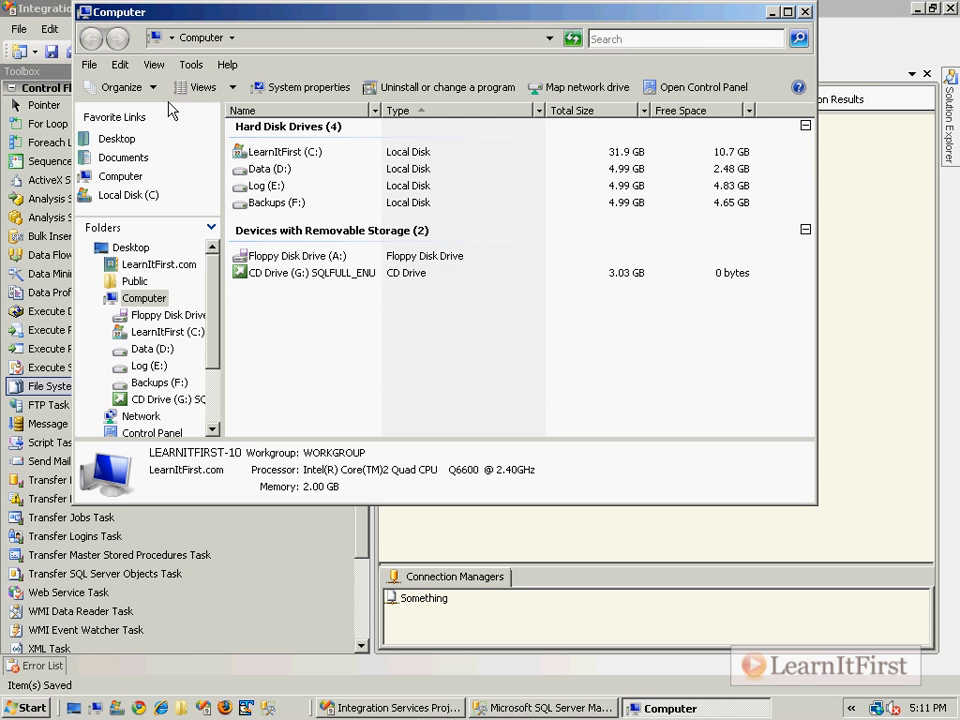
double_click(262, 153)
click(274, 206)
key(Delete)
key(Return)
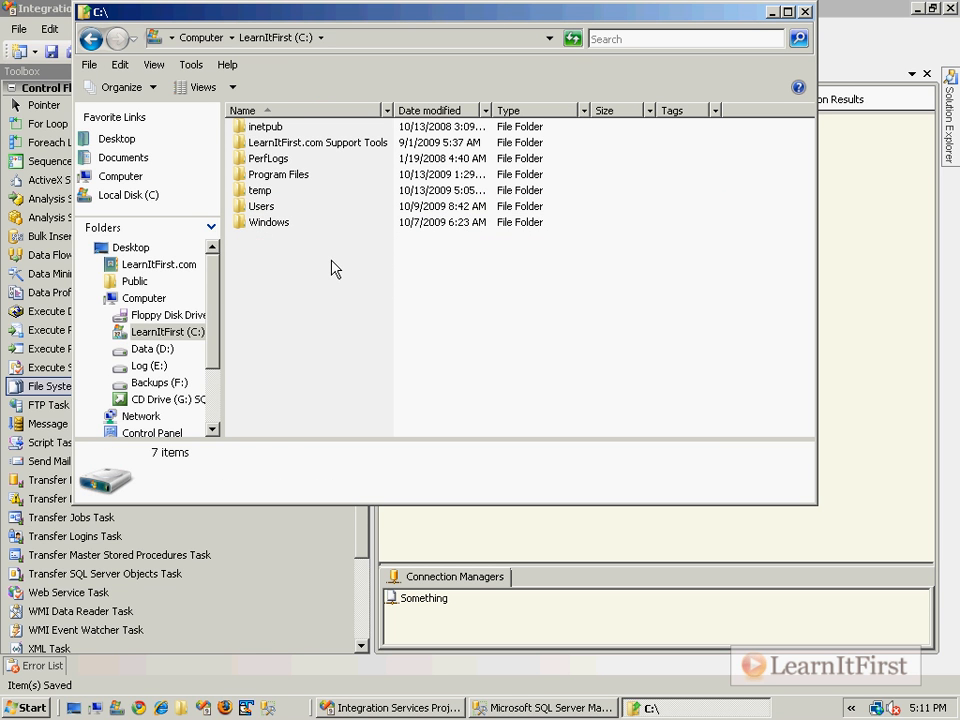
click(838, 252)
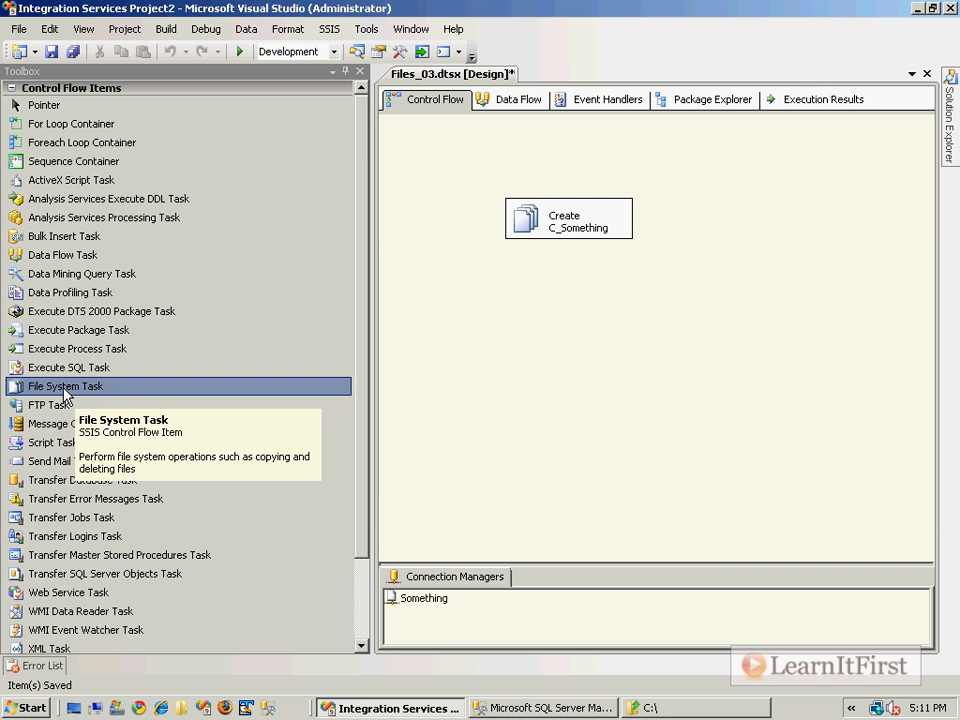
Step: Add an FTP Task that runs after Create C_Something and open its editor
drag(38, 405, 535, 305)
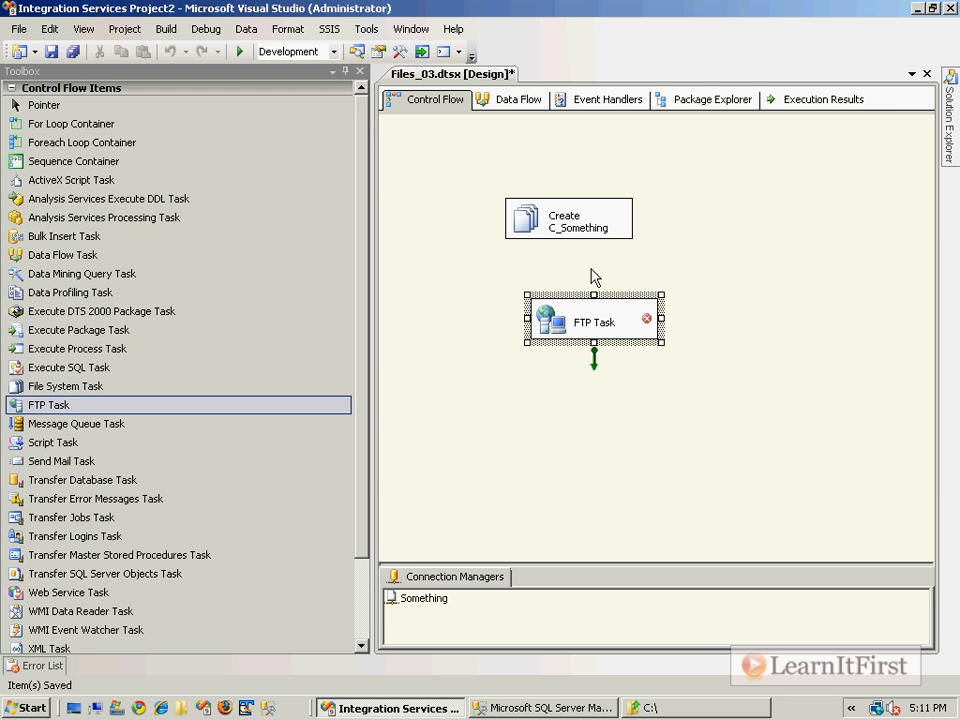
click(562, 220)
drag(570, 241, 555, 308)
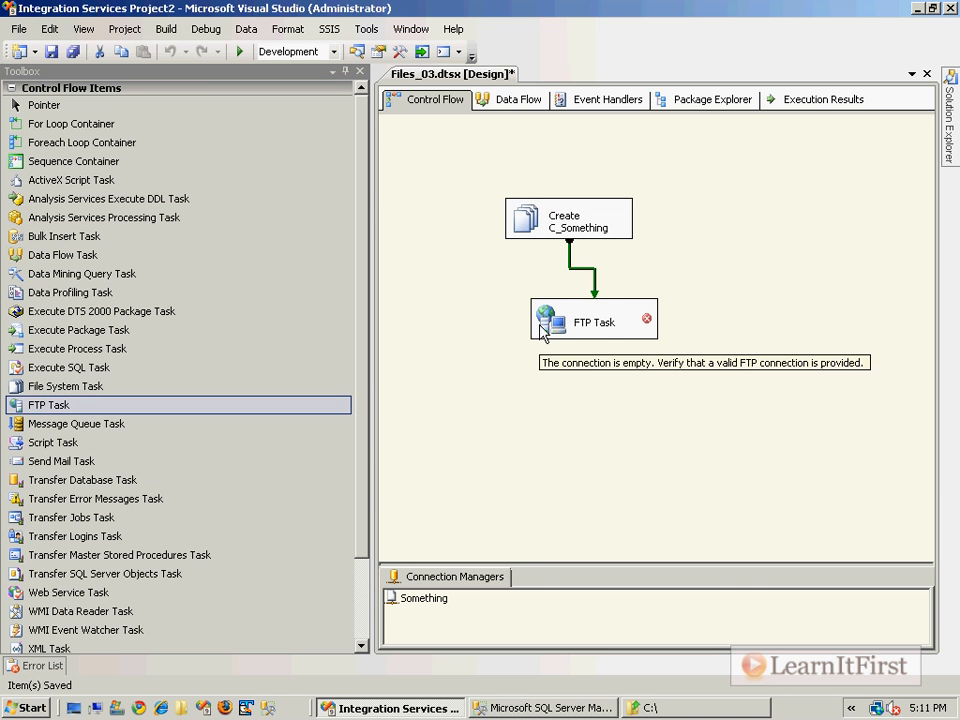
double_click(541, 333)
Step: Create a new FTP connection to ftp.learnitfirst.com, replacing the default user name
click(555, 208)
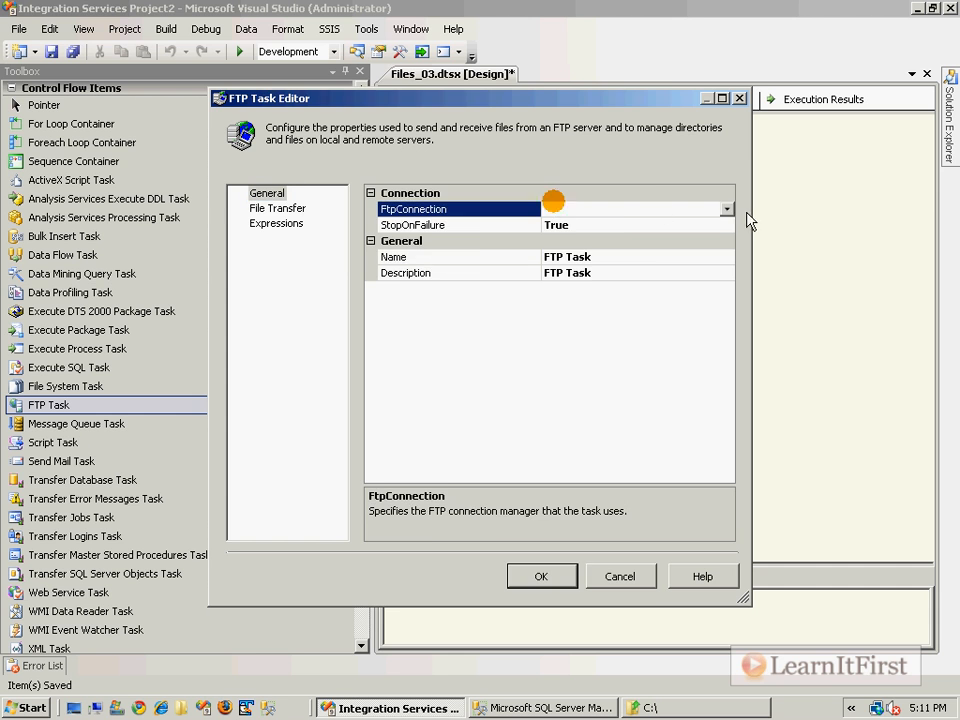
click(726, 209)
click(671, 226)
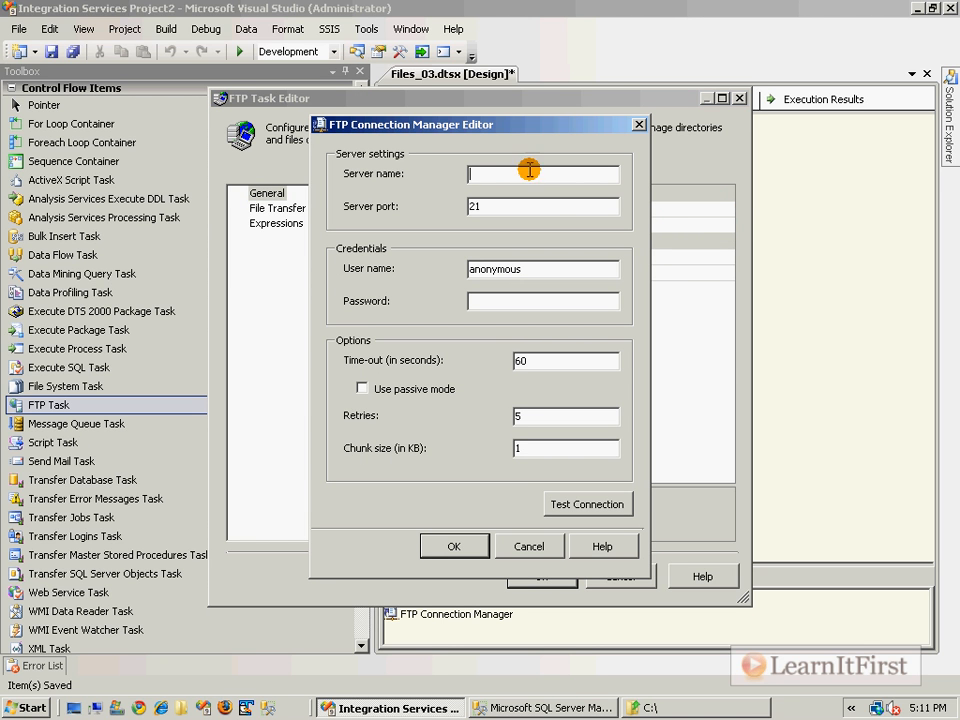
text(ftp.learnitfirst.com)
key(Tab)
key(Tab)
key(Tab)
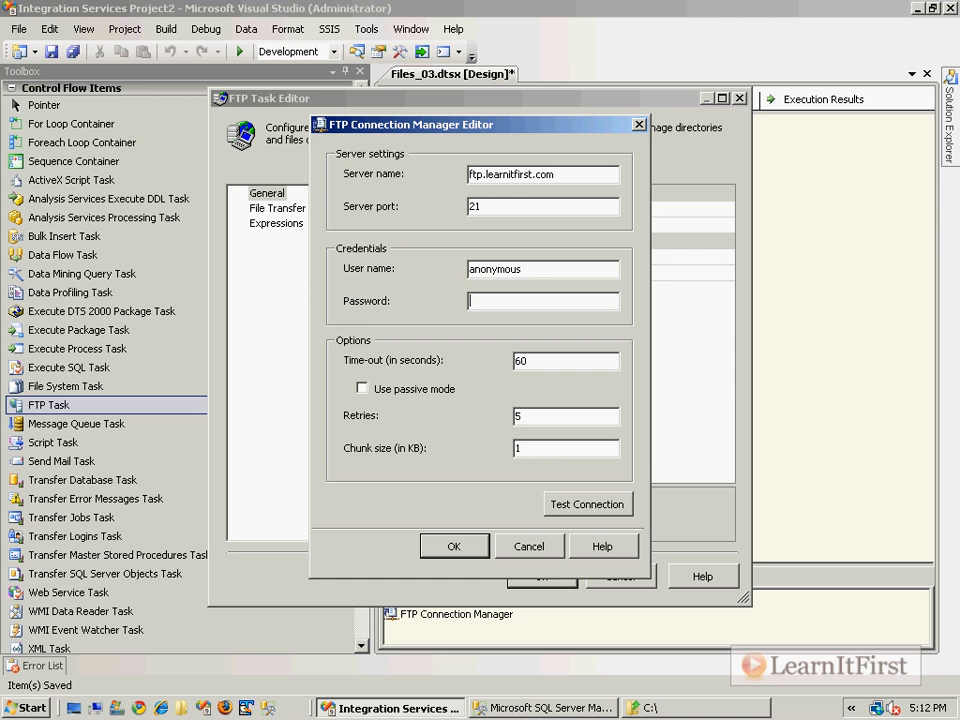
double_click(610, 276)
text(158)
key(Tab)
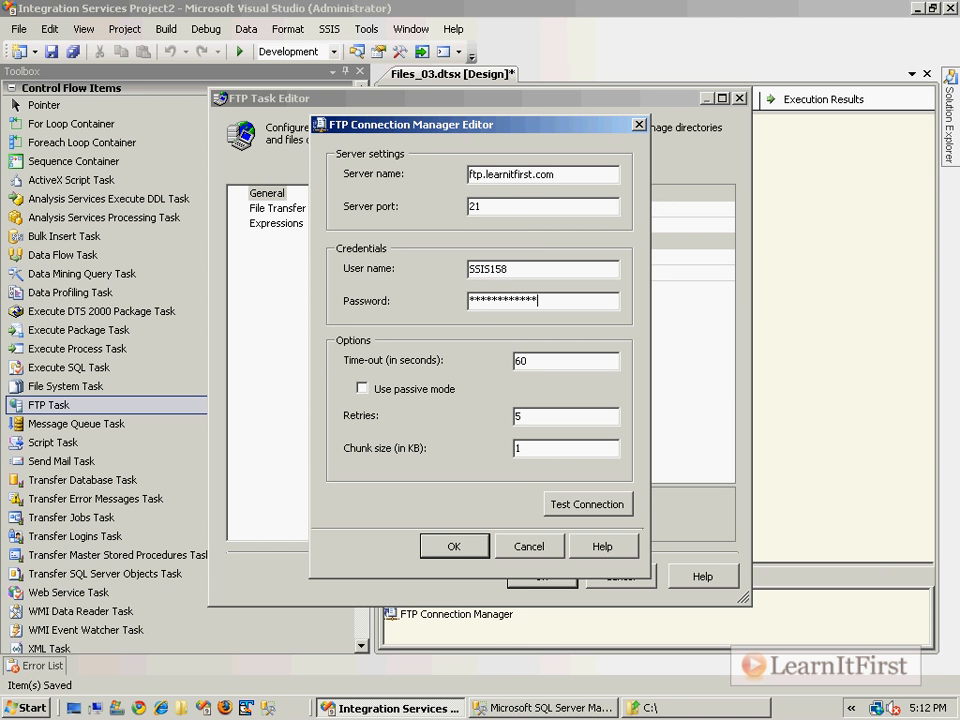
click(455, 546)
click(271, 209)
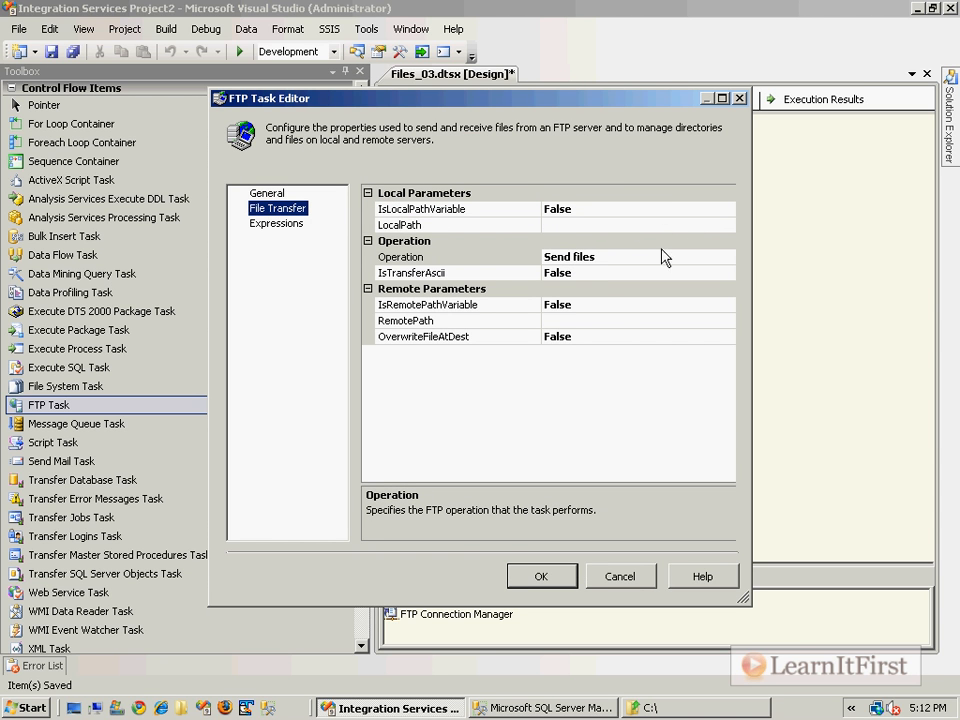
Step: Browse the remote path to /Chapter4 and set the operation to Receive files
click(617, 321)
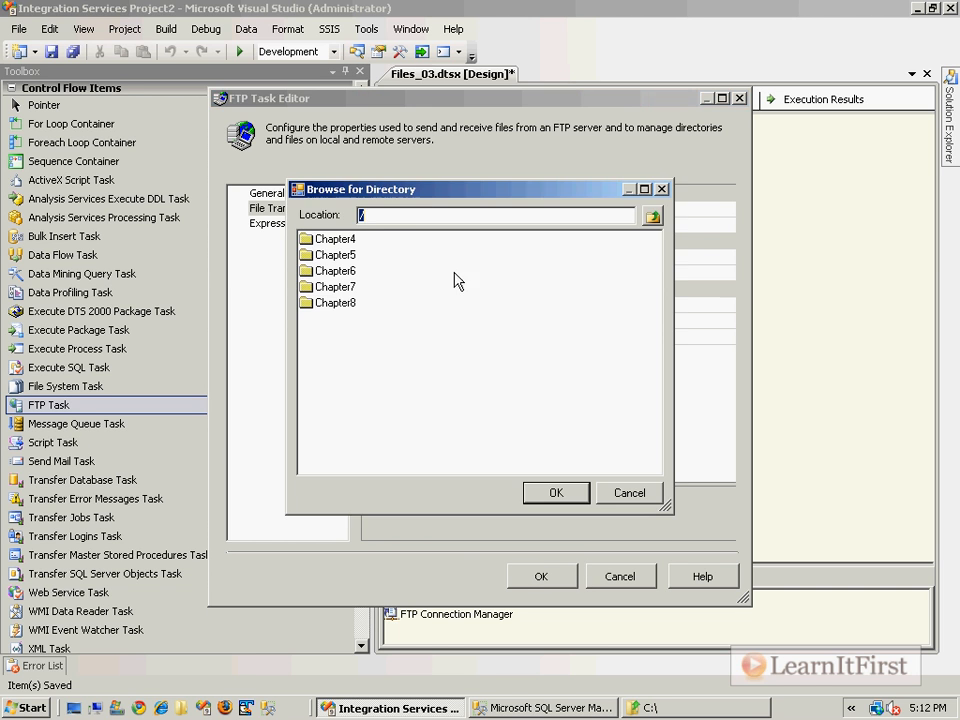
click(321, 243)
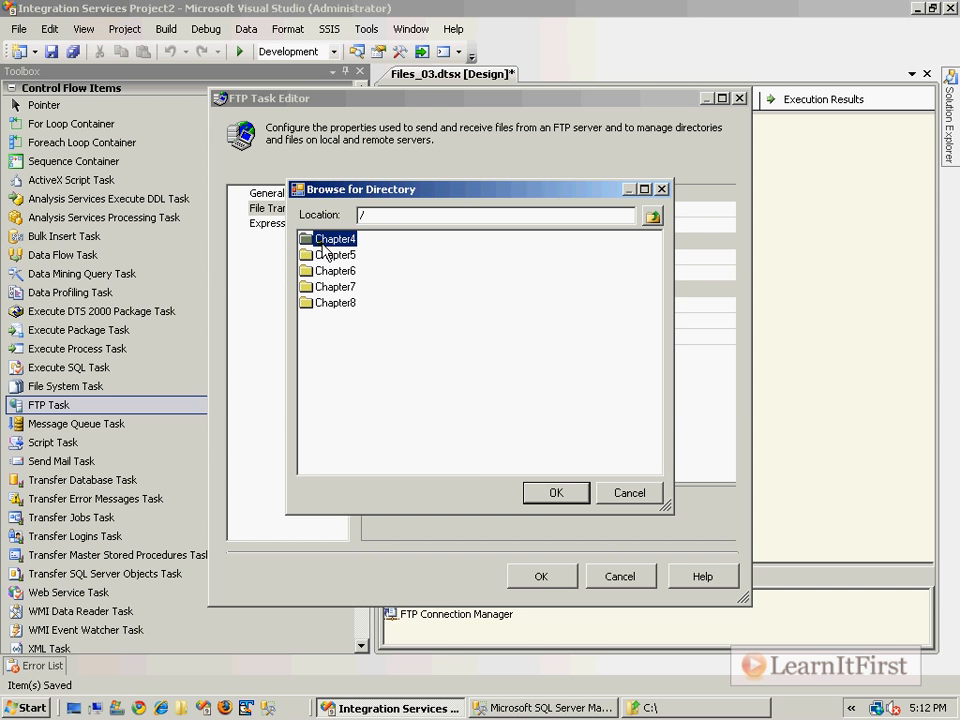
double_click(322, 243)
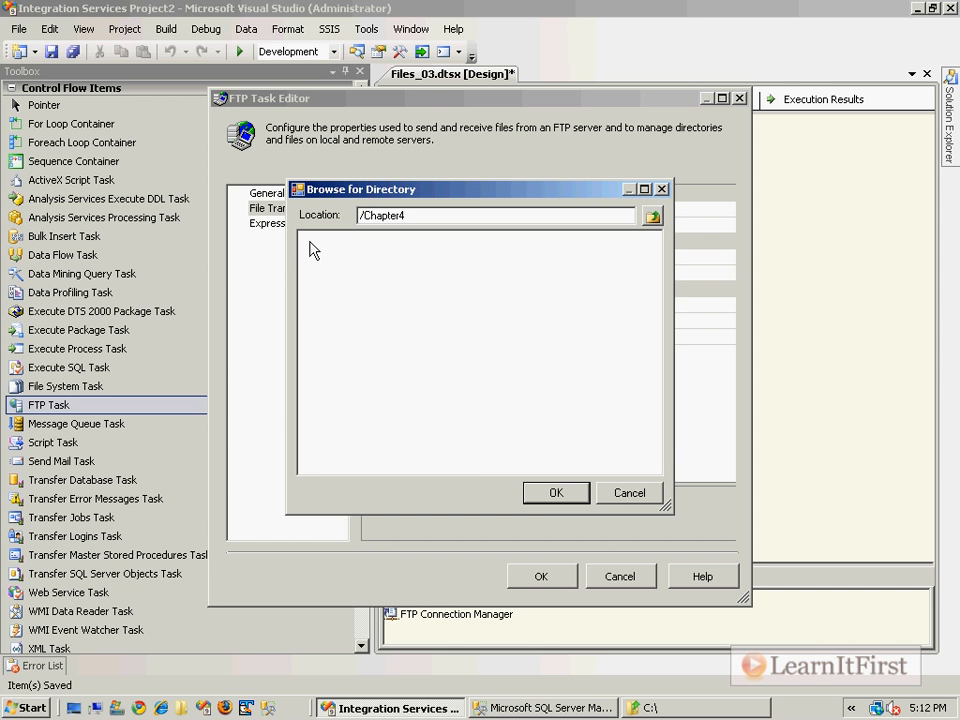
click(553, 493)
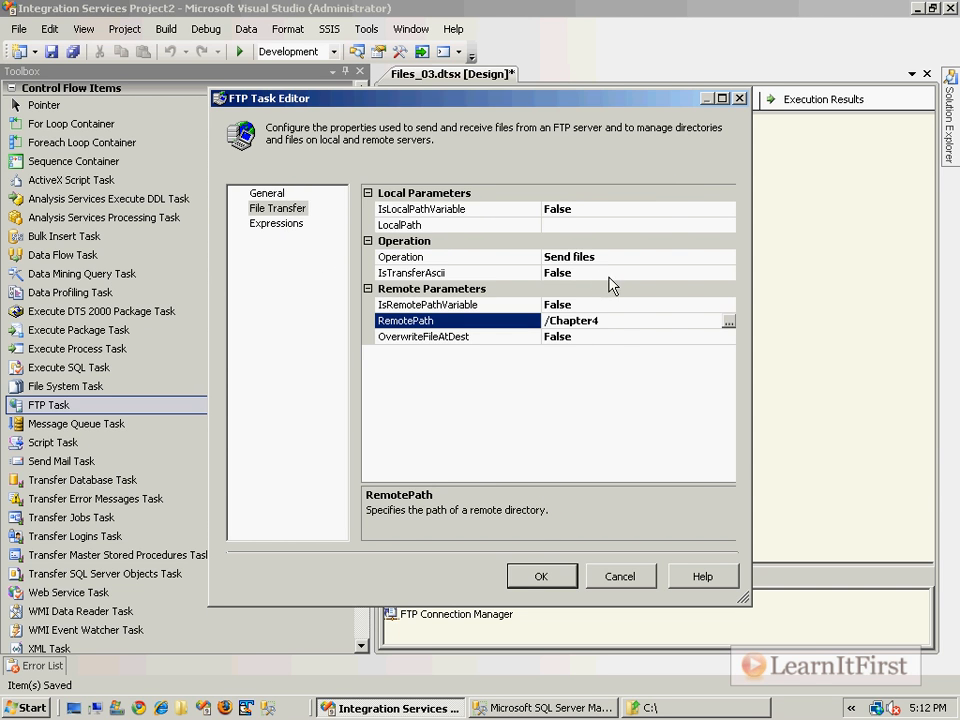
click(728, 257)
click(728, 257)
click(585, 289)
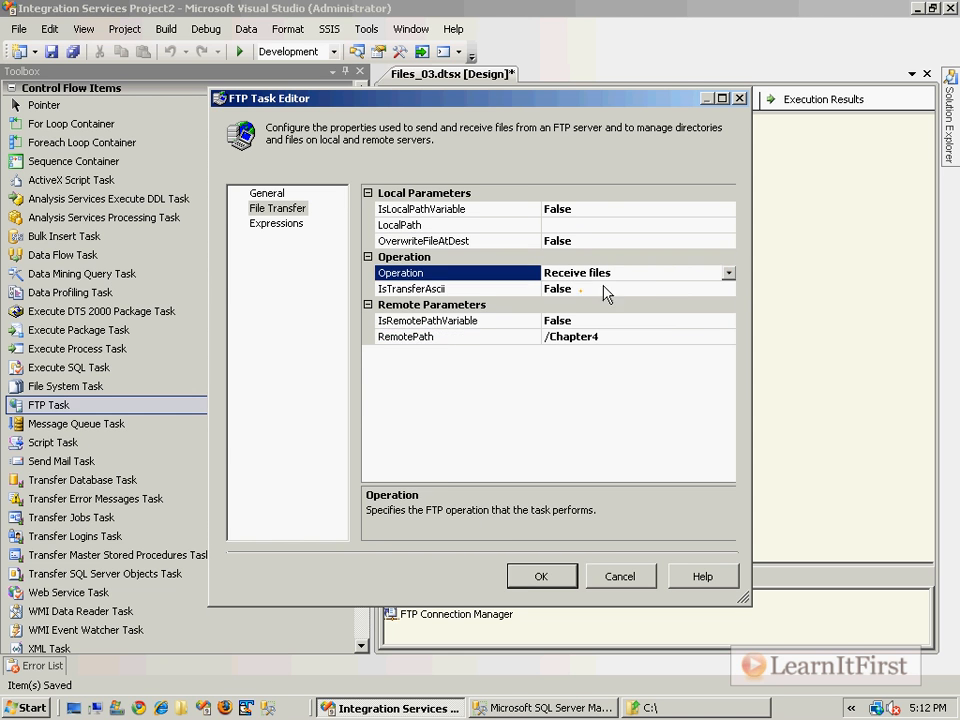
Step: Set RemotePath to /Chapter4/Customers.txt by browsing the server and editing the file name
click(709, 334)
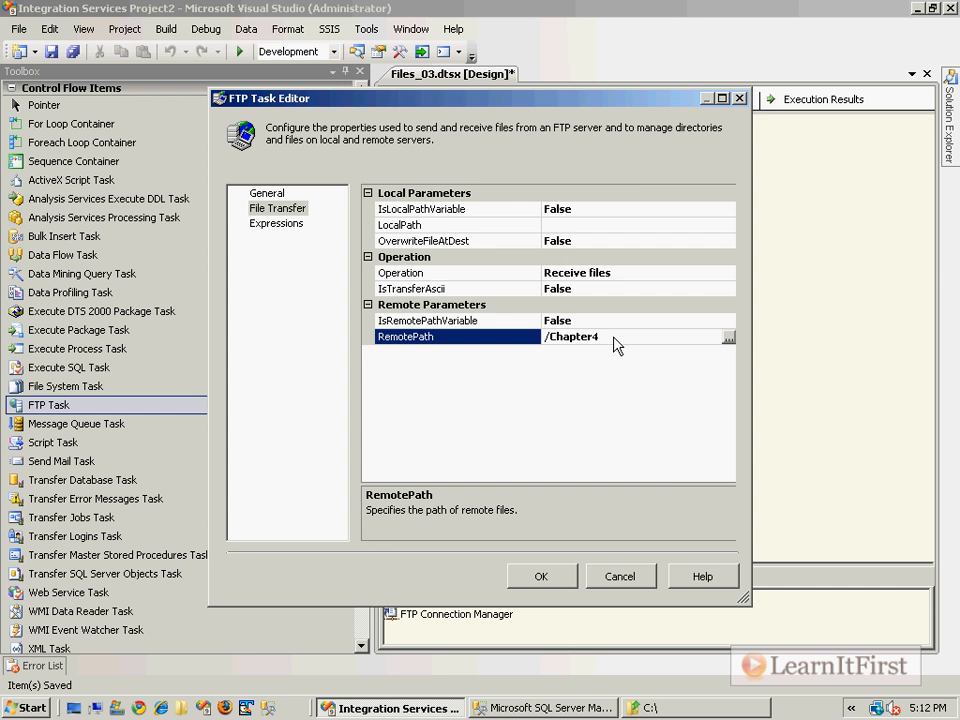
click(729, 338)
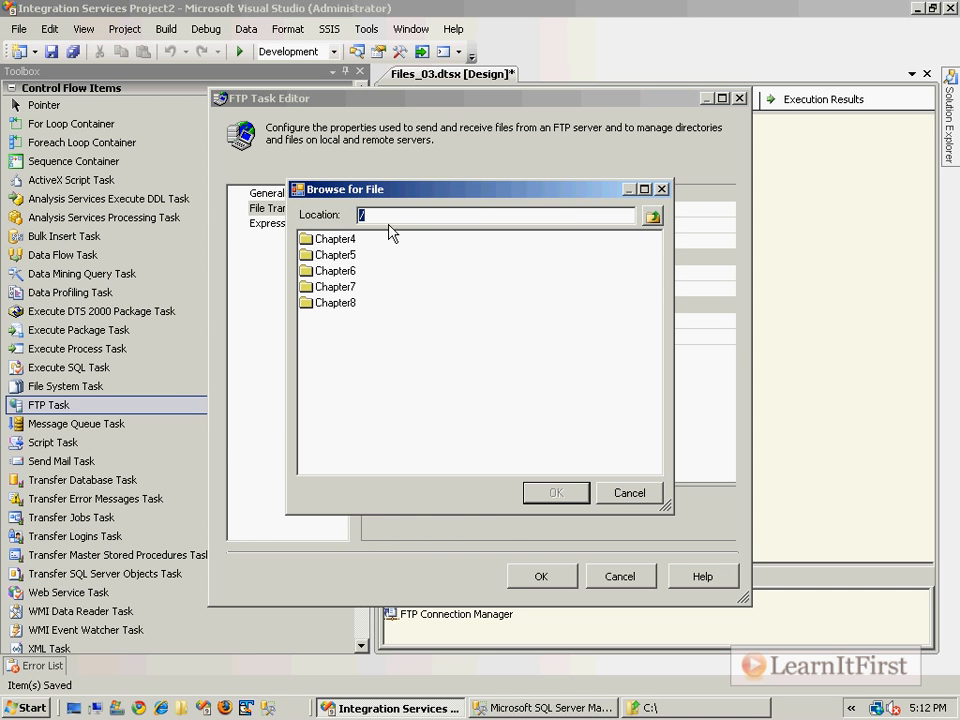
double_click(345, 240)
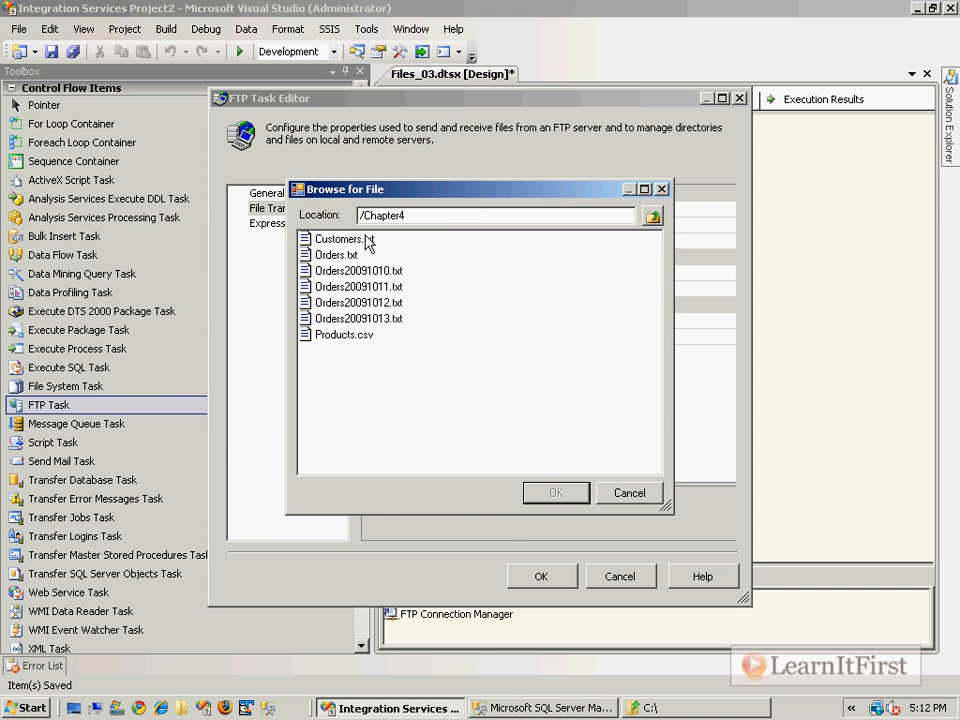
double_click(350, 240)
drag(605, 337, 690, 326)
text(*.*)
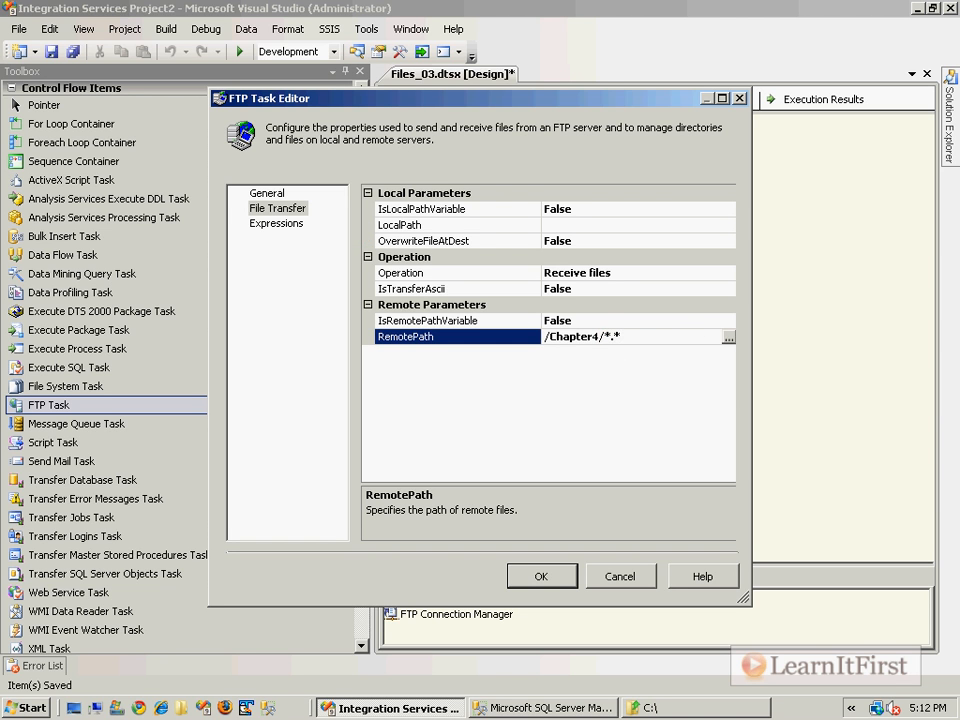
key(BackSpace)
key(BackSpace)
key(BackSpace)
text(Customers.txt)
click(610, 224)
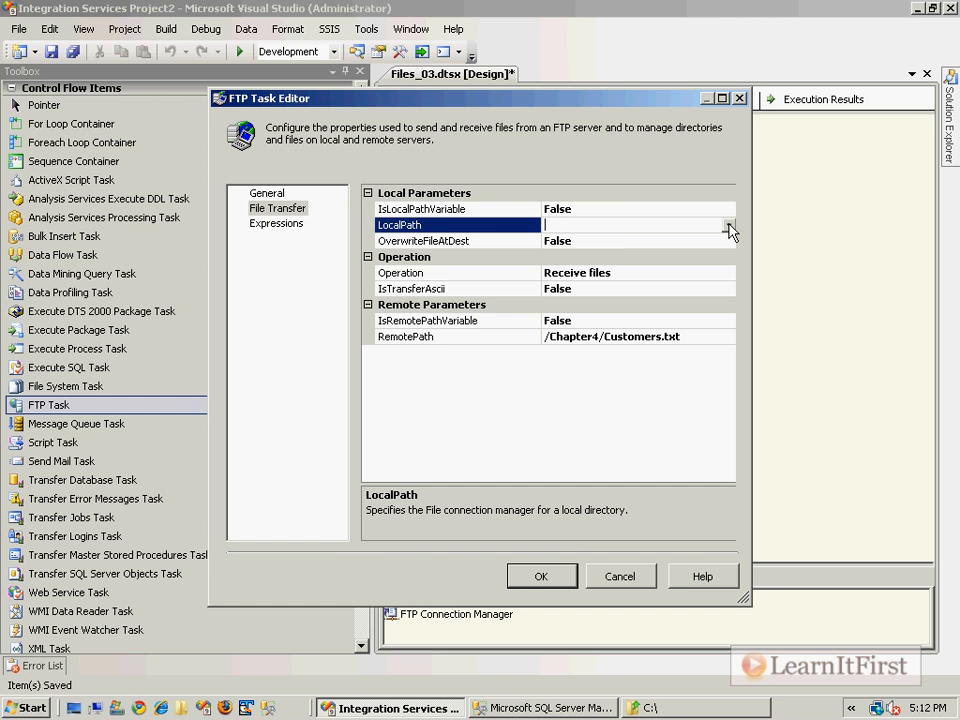
Step: Start a new file connection for LocalPath, moving the editor windows out of the way
click(729, 228)
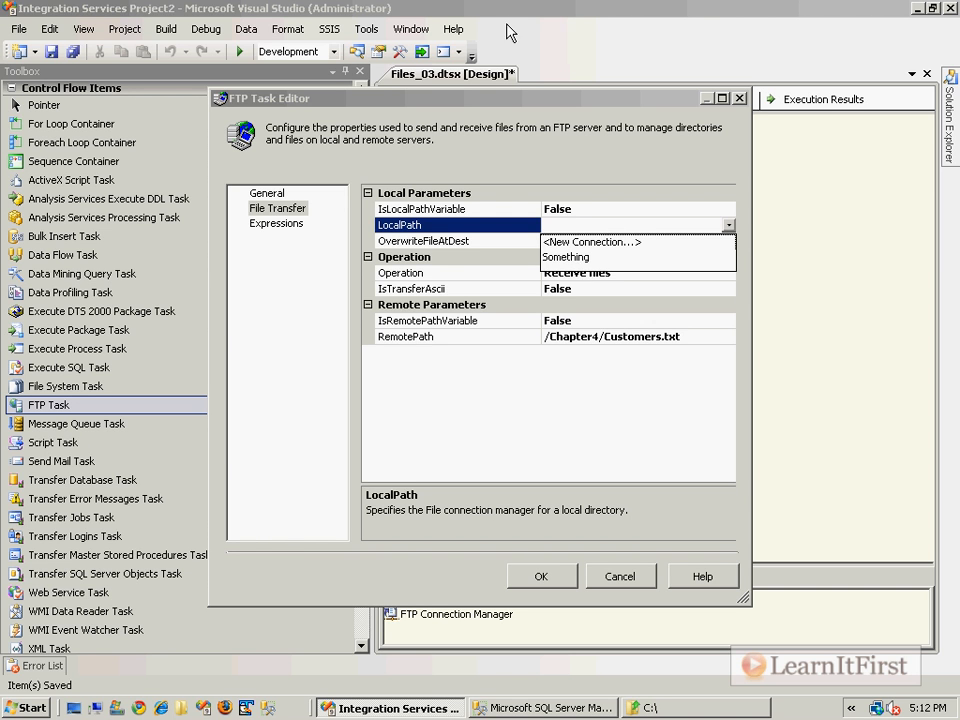
click(506, 150)
drag(510, 92, 613, 343)
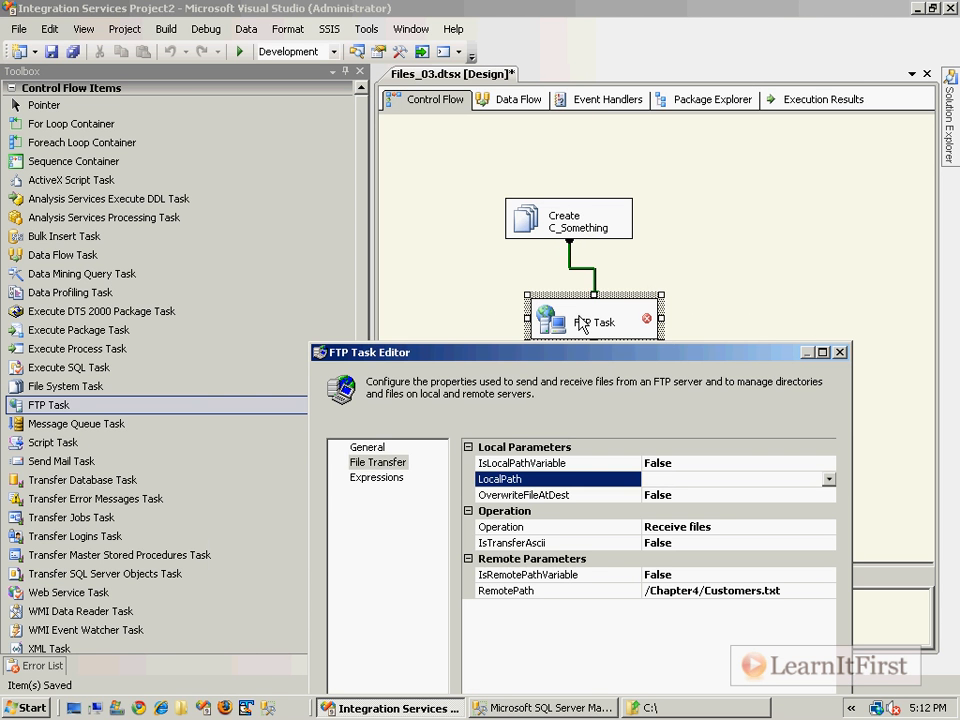
click(828, 480)
click(705, 496)
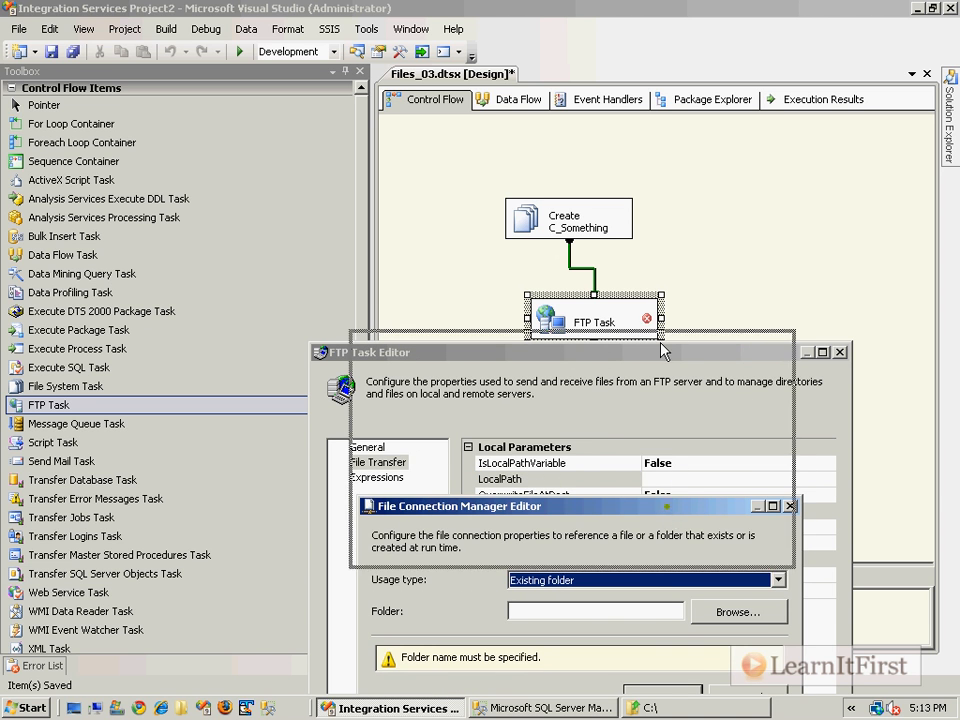
drag(668, 520, 660, 355)
Step: Set the new connection's folder to c:\ and confirm it
click(564, 446)
text(c:\5pm)
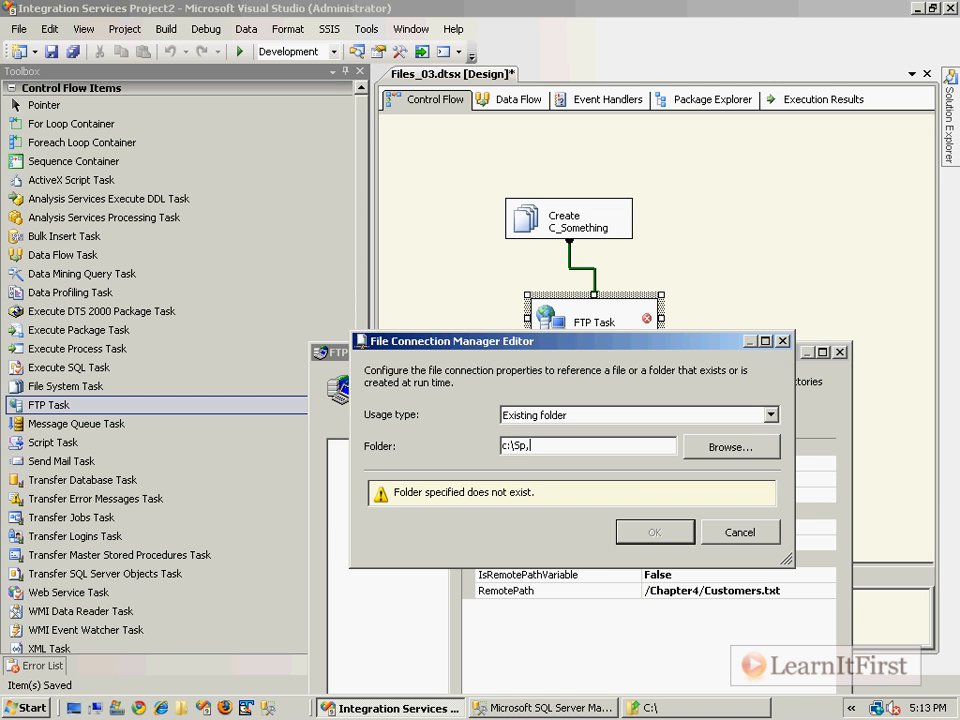
text(omething)
drag(514, 445, 638, 445)
key(Delete)
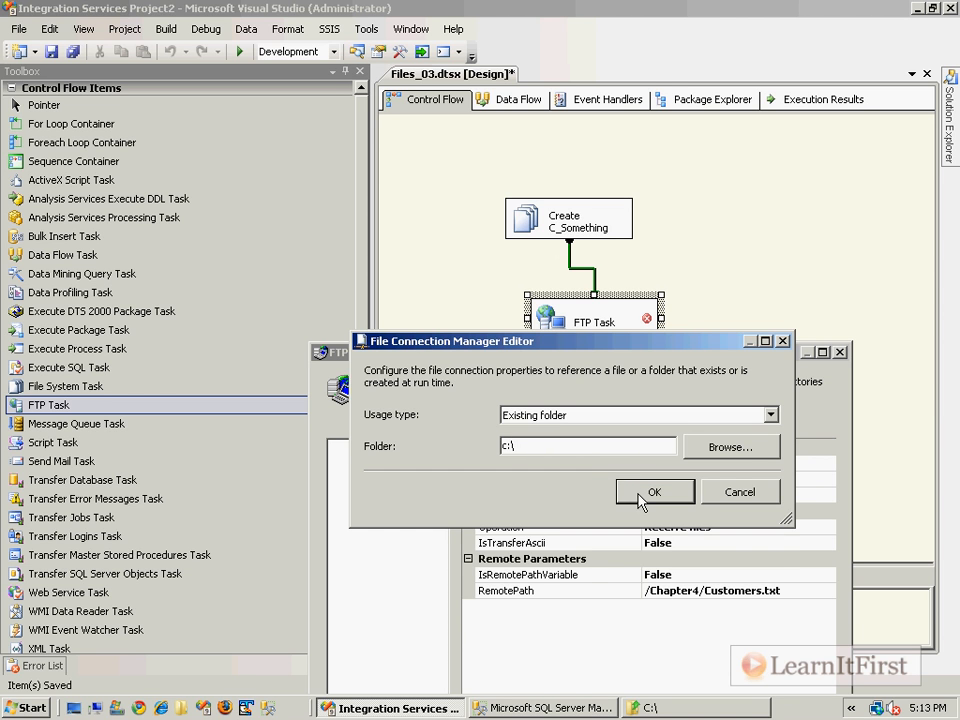
click(652, 492)
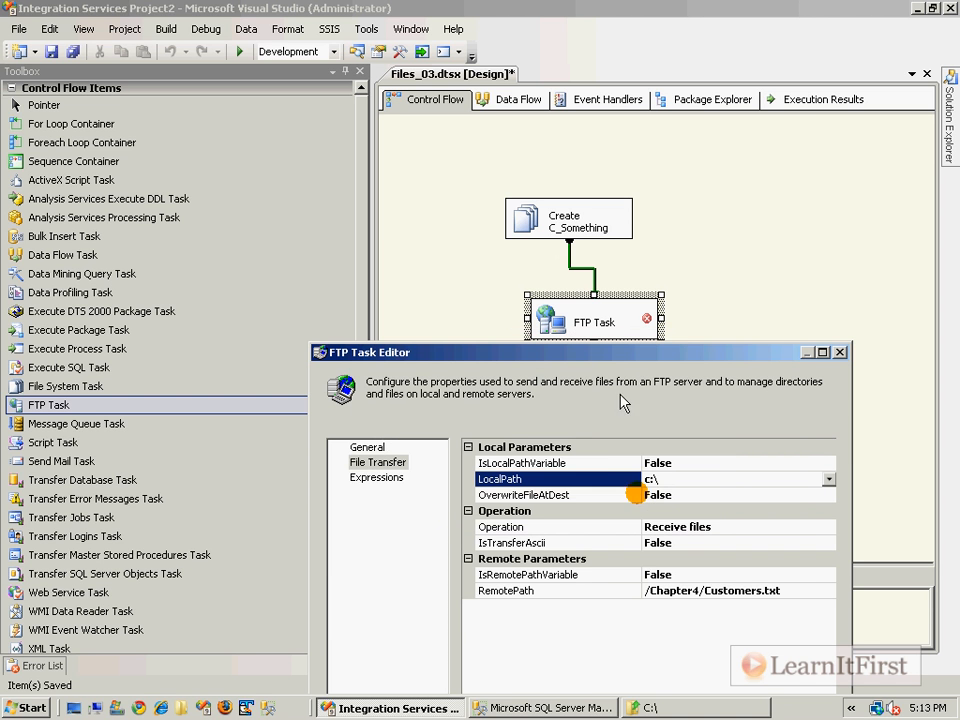
Step: Confirm the FTP Task settings with OK, then inspect the c:\ connection manager without changing it
drag(628, 358, 691, 211)
click(726, 683)
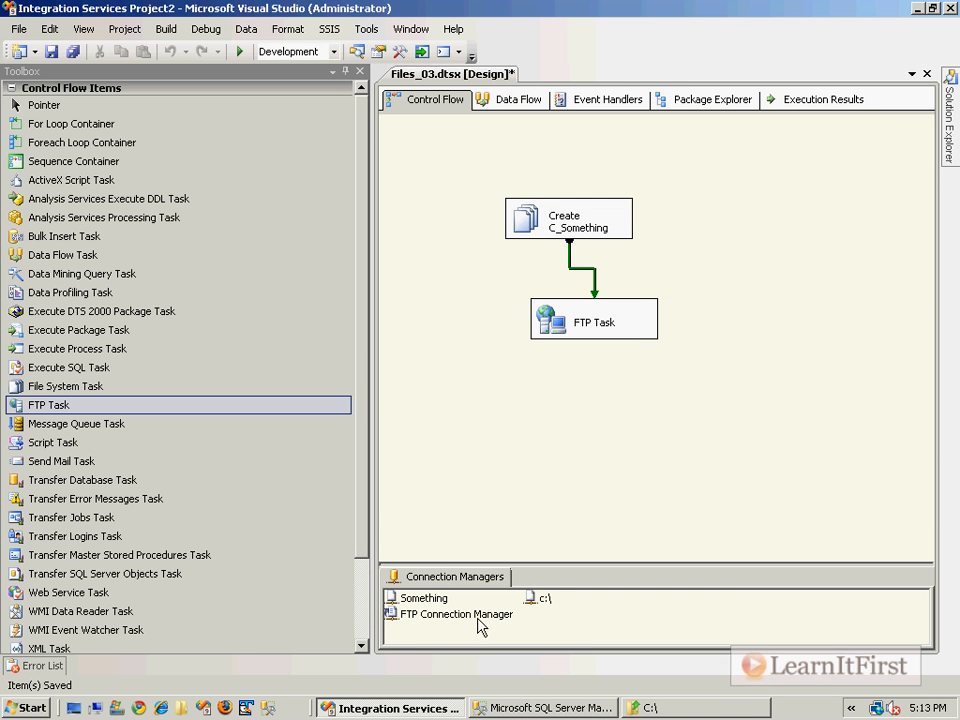
click(548, 603)
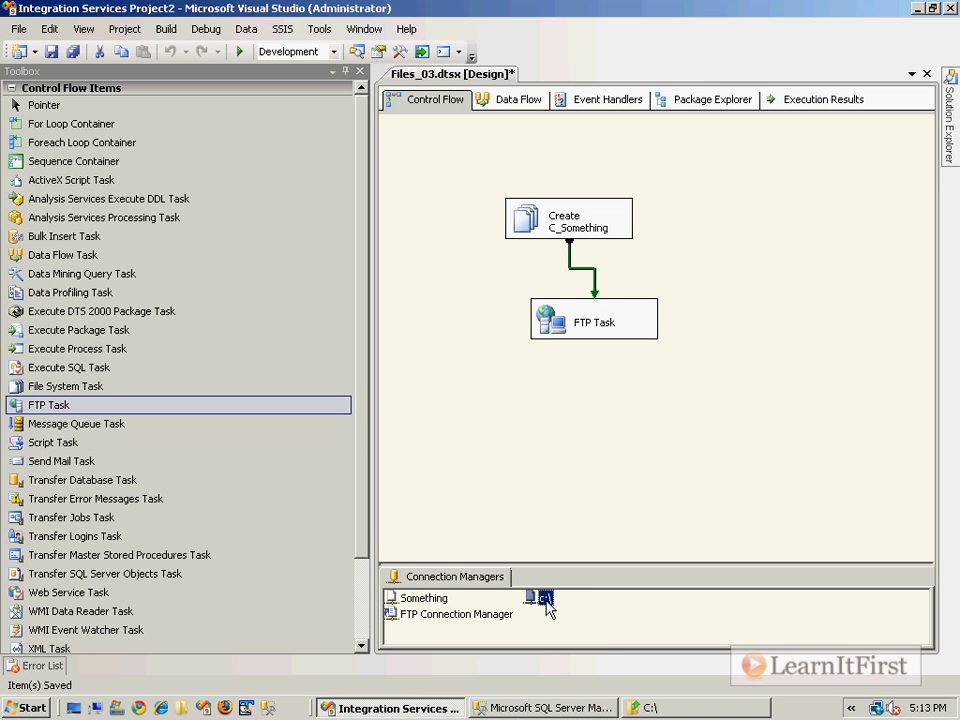
double_click(546, 600)
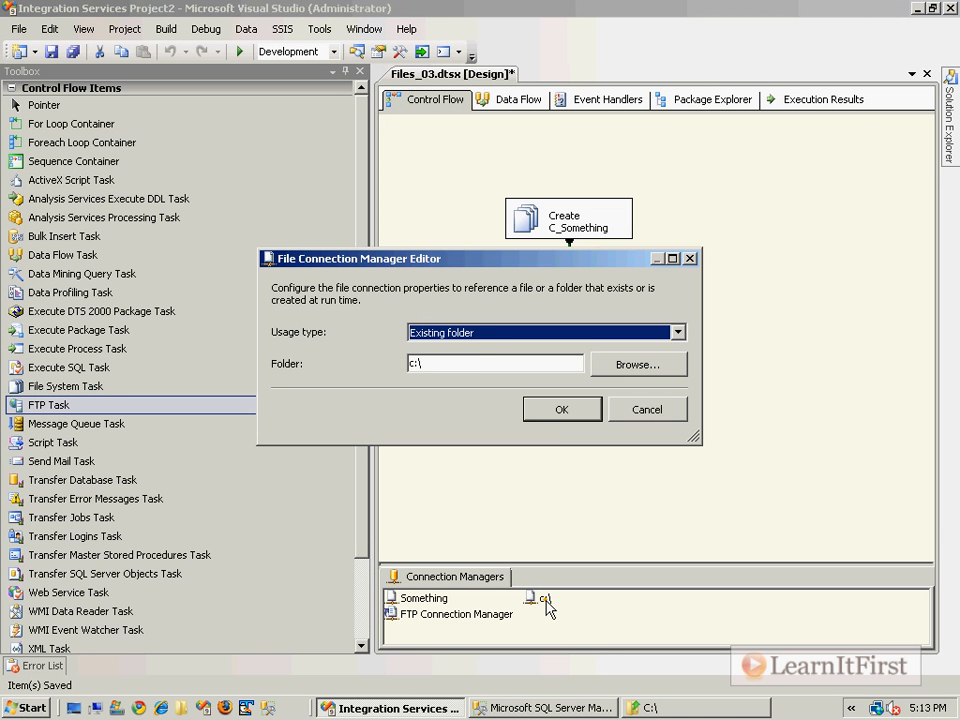
click(642, 411)
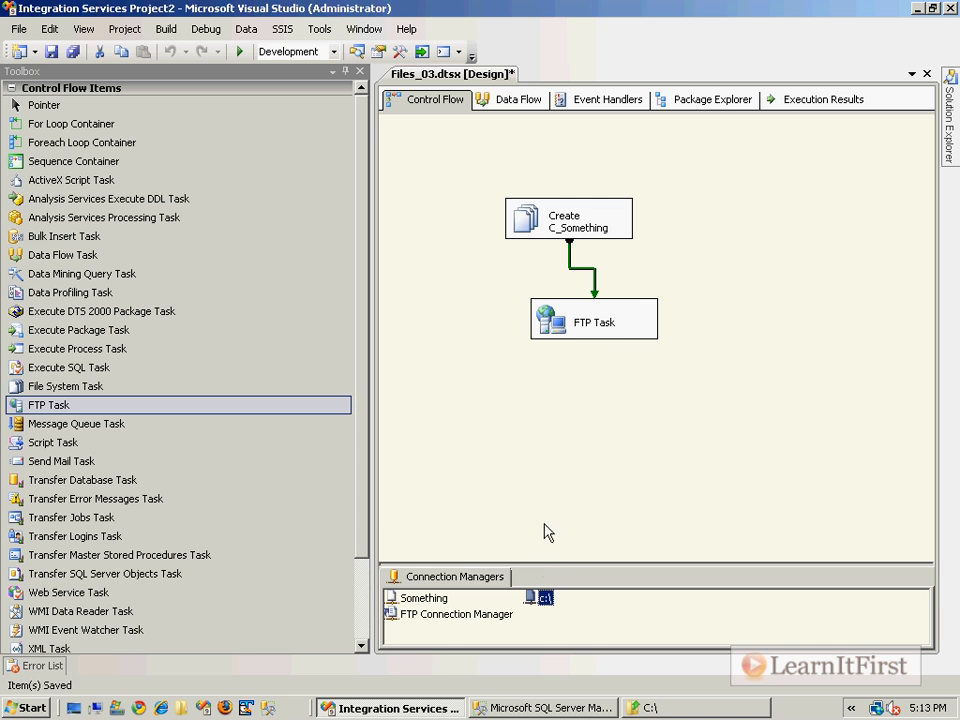
right_click(546, 601)
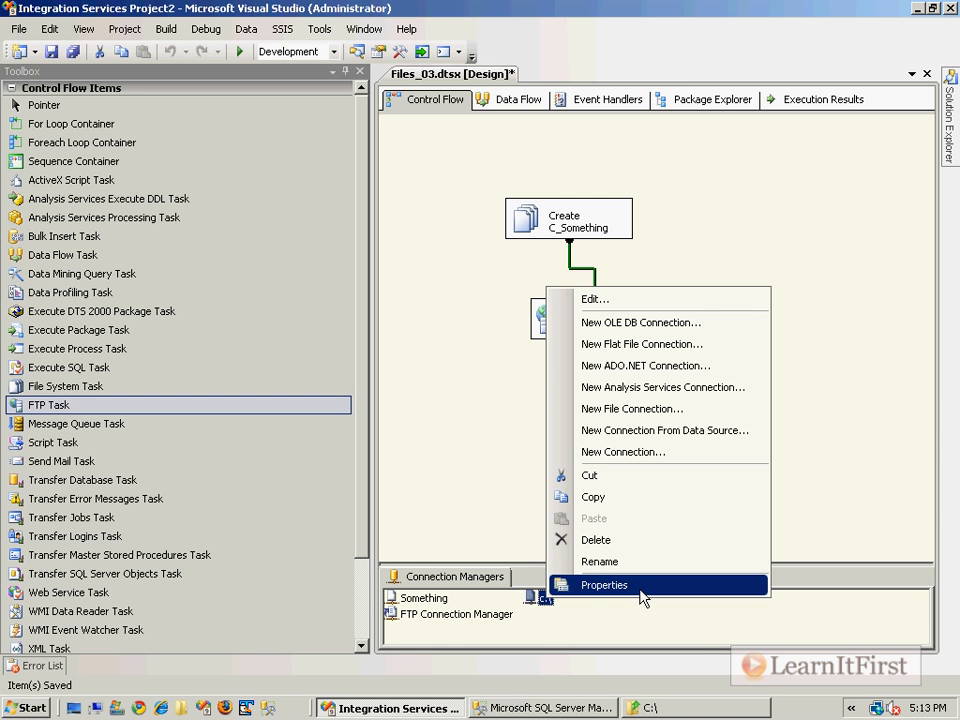
Step: Set the c:\ connection's DelayValidation to True and its ConnectionString to c:\Something
click(604, 585)
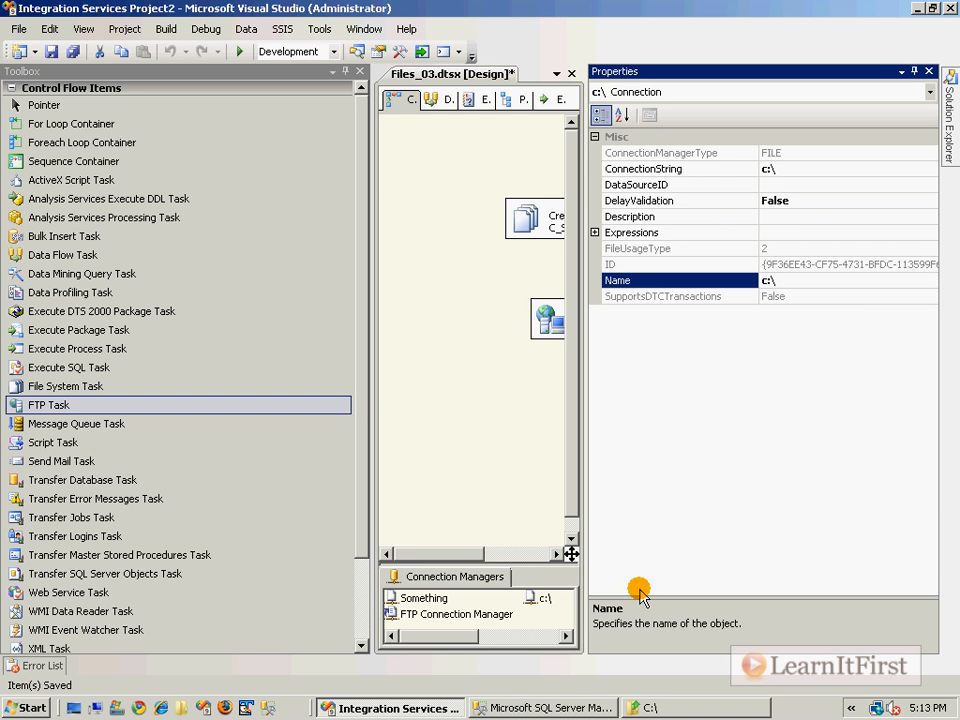
click(819, 204)
click(930, 201)
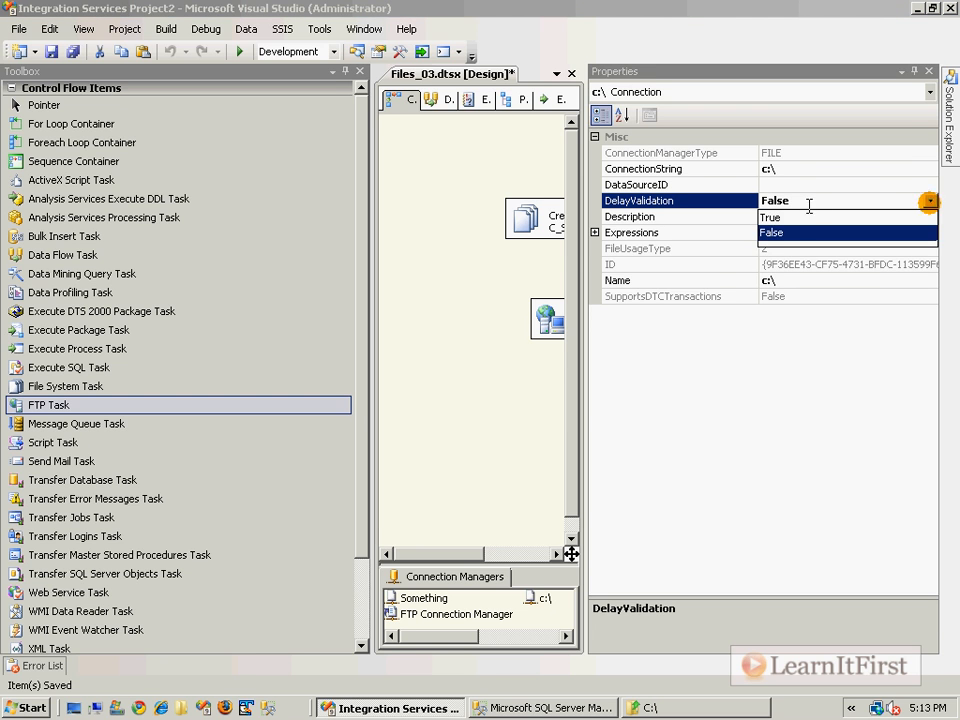
click(790, 220)
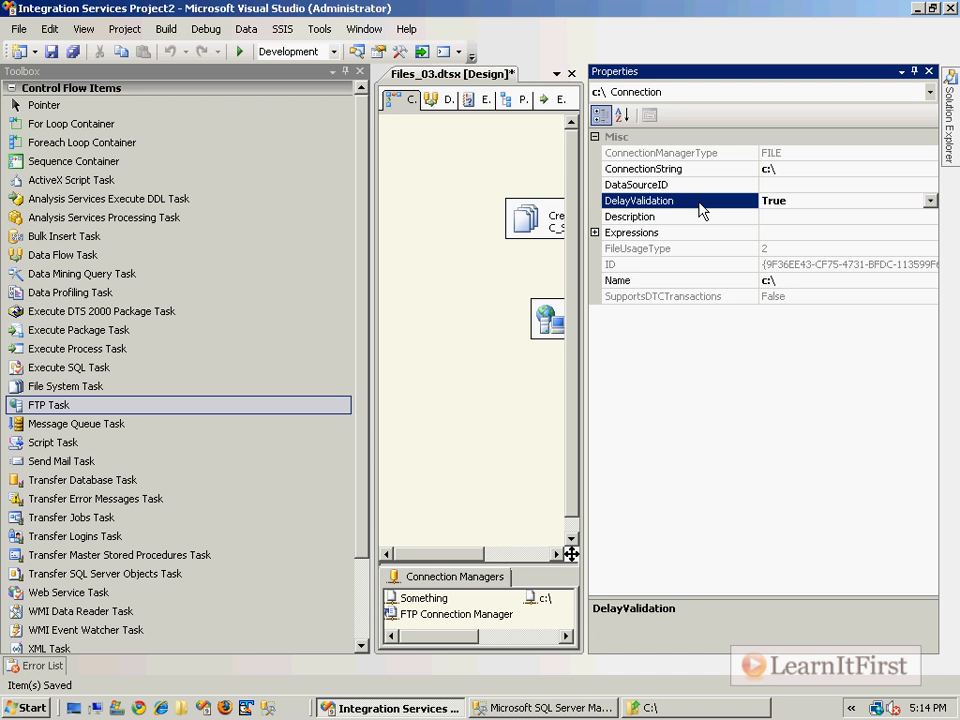
click(780, 169)
text(S)
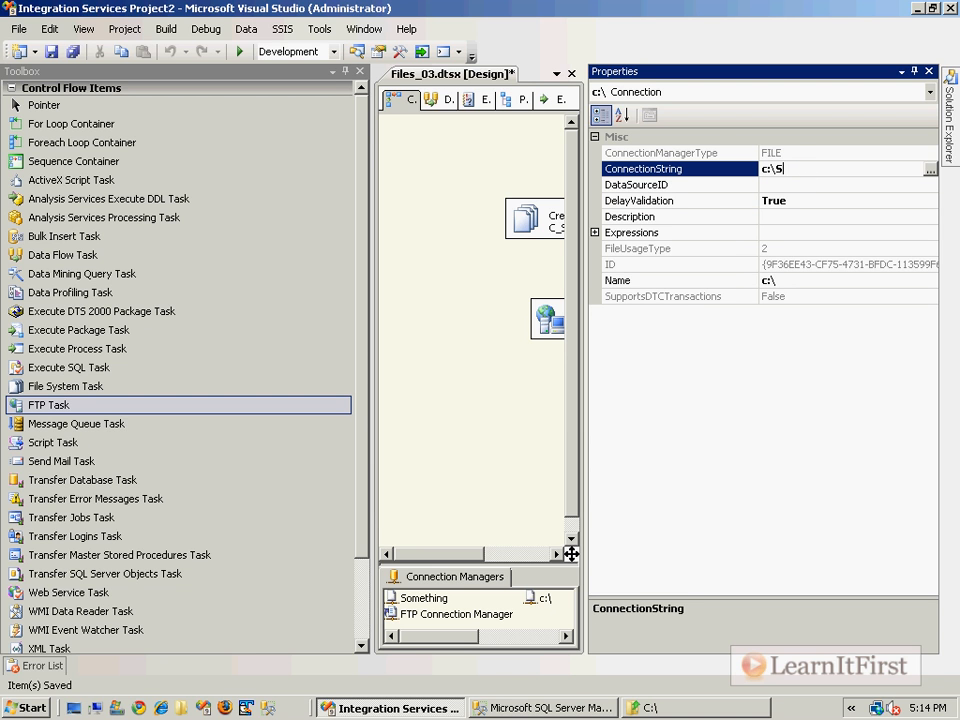
text(omething)
click(491, 287)
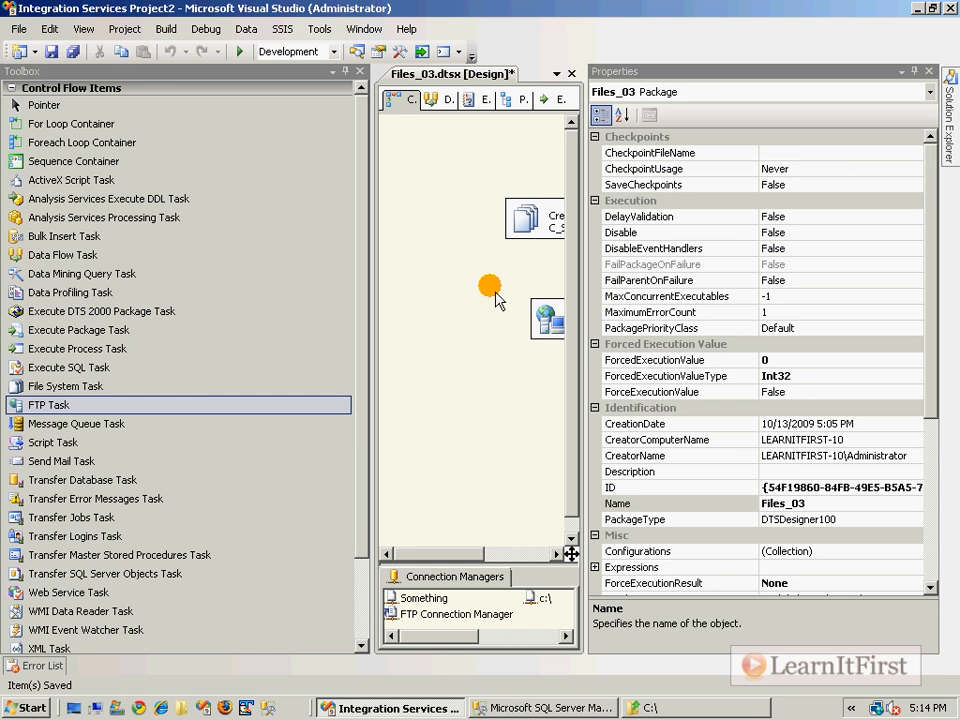
Step: Save the Files_03 package and run it in debug mode
click(929, 72)
key(ctrl+s)
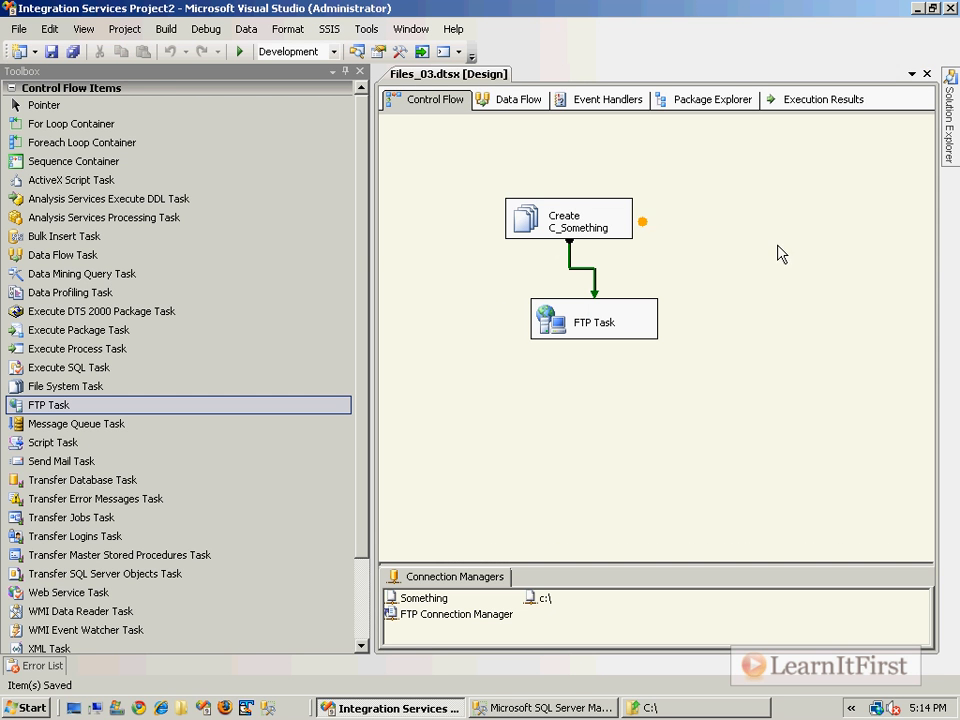
key(F5)
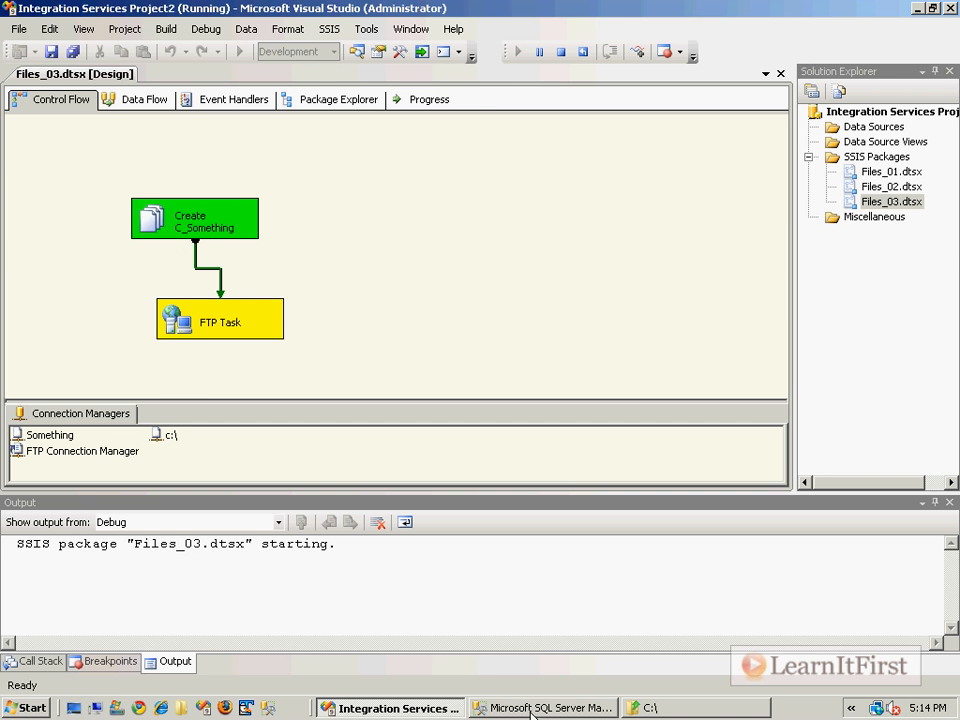
Step: Check the new C:\Something folder, then stop debugging and return to design mode
click(692, 705)
double_click(272, 239)
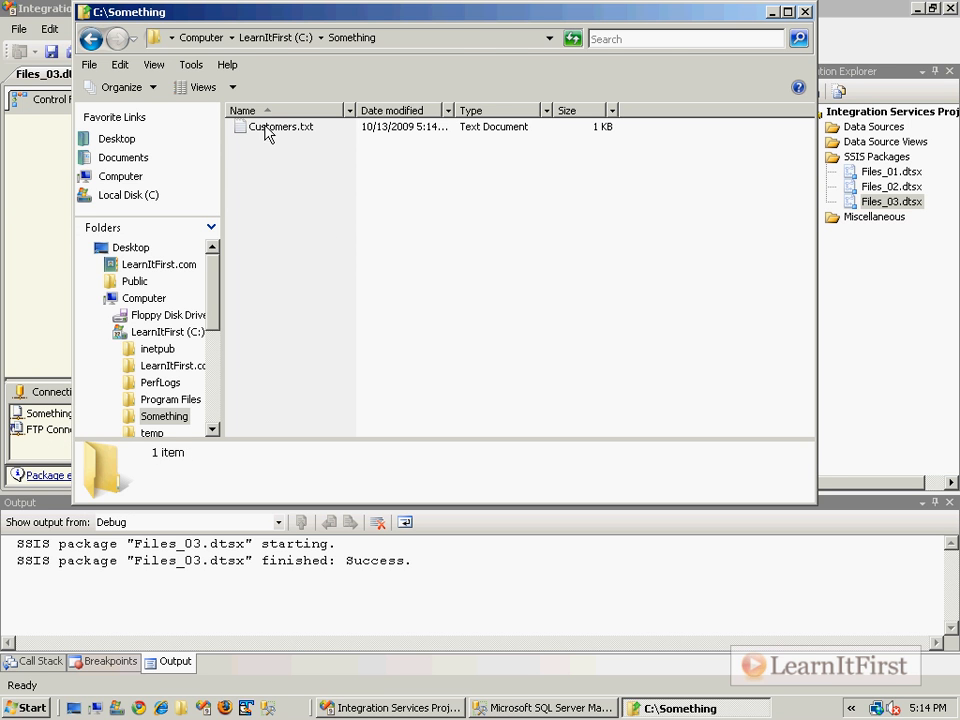
click(10, 156)
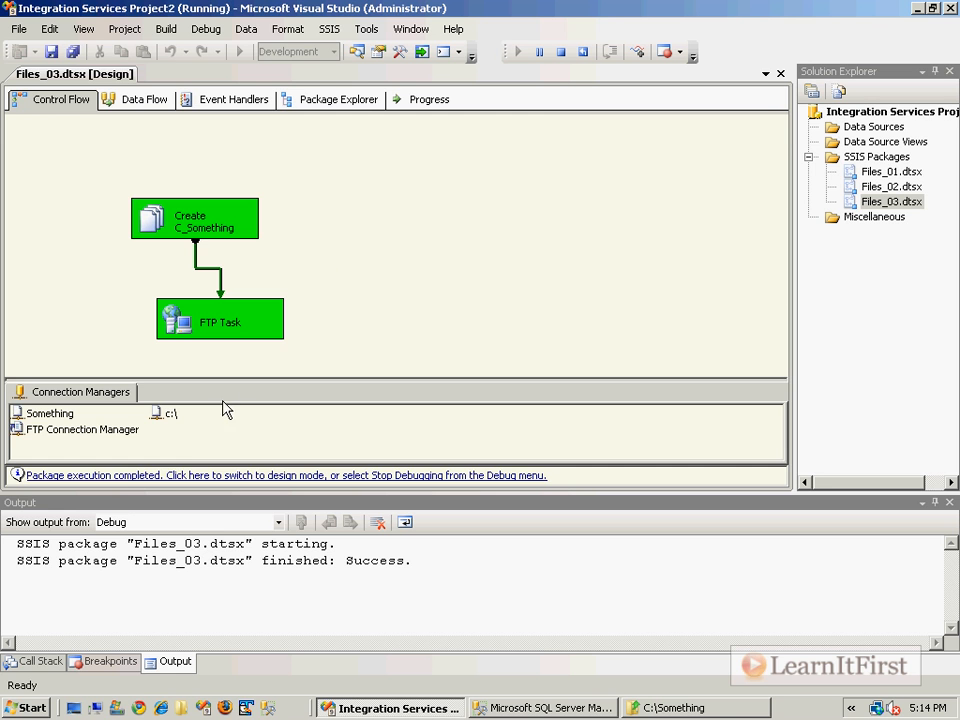
click(184, 474)
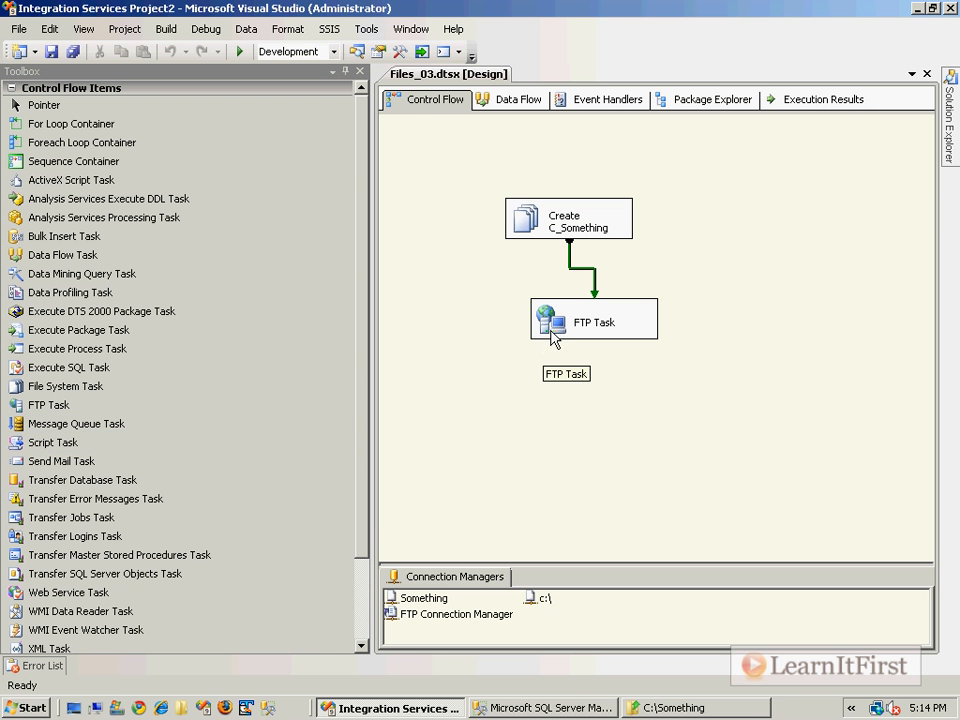
click(548, 599)
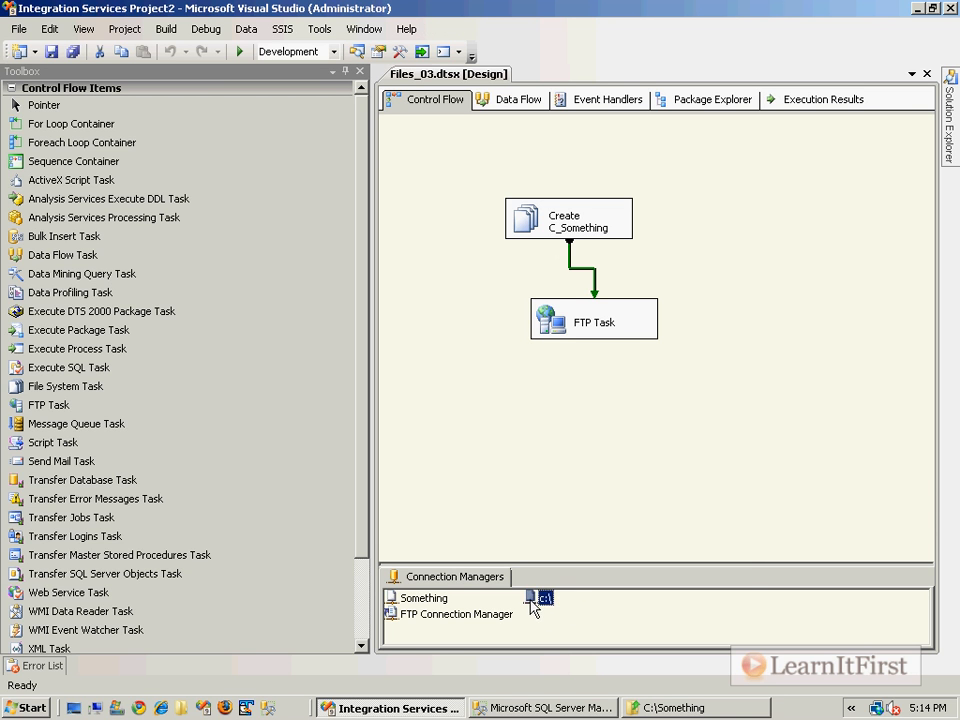
right_click(533, 605)
click(570, 588)
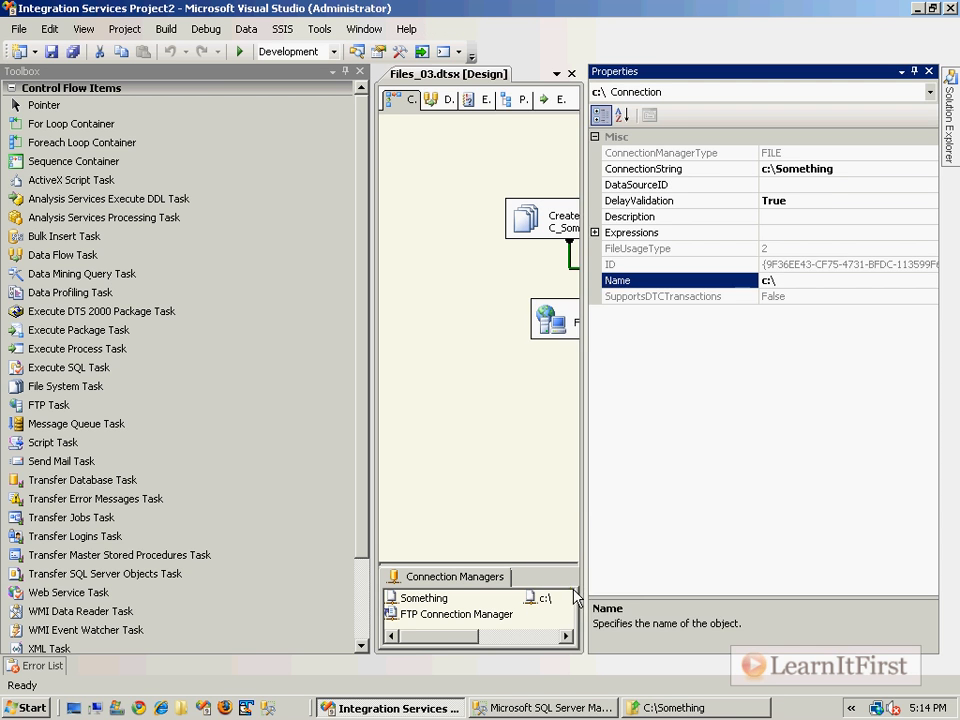
double_click(806, 200)
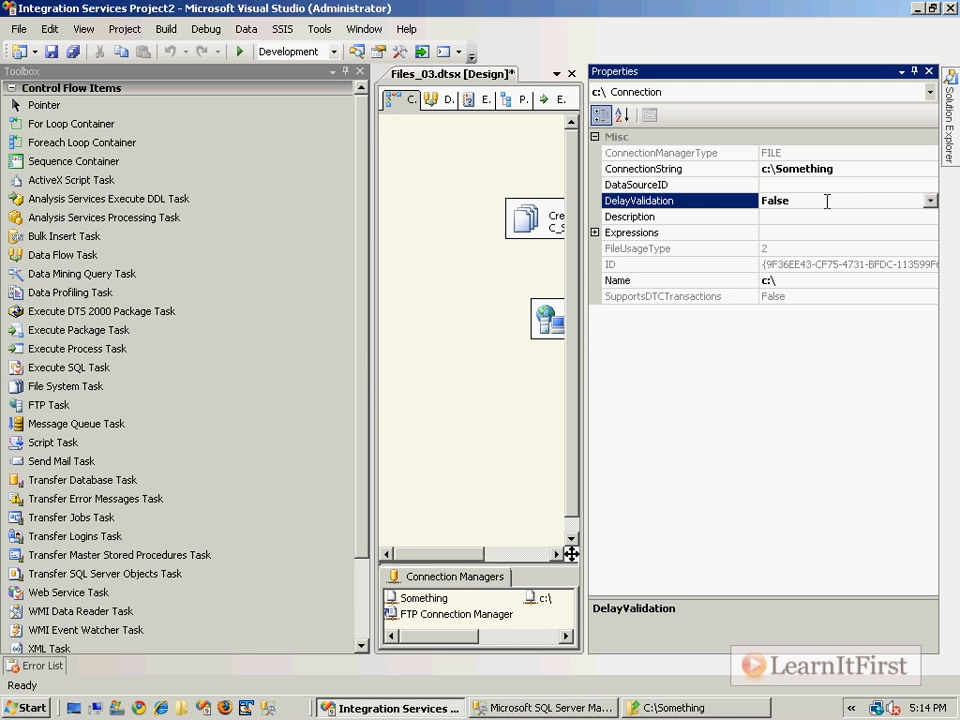
click(849, 167)
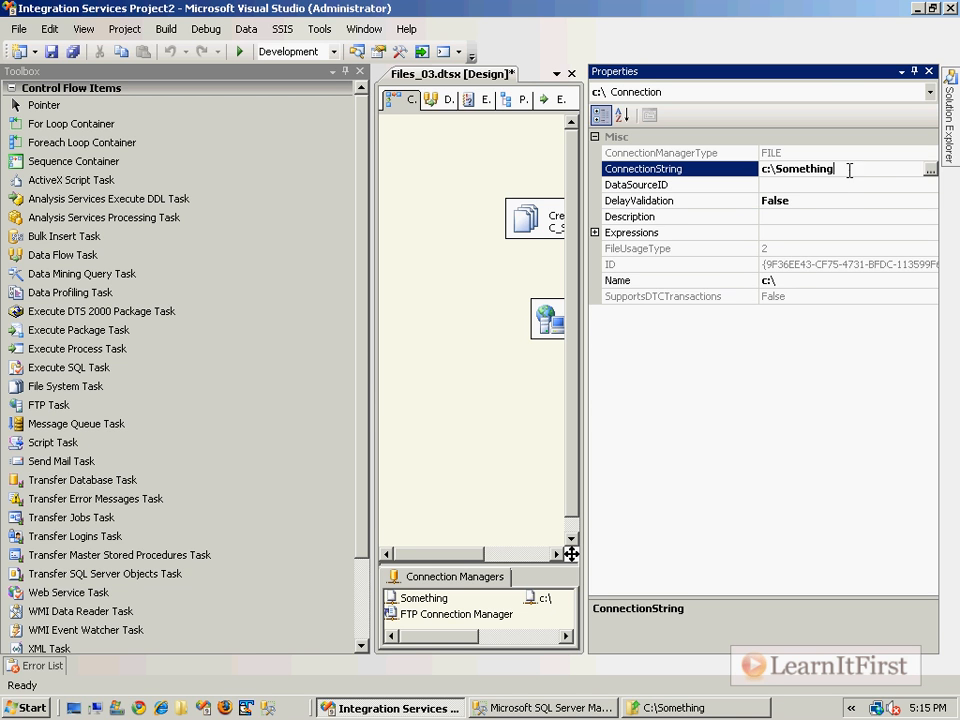
key(Down)
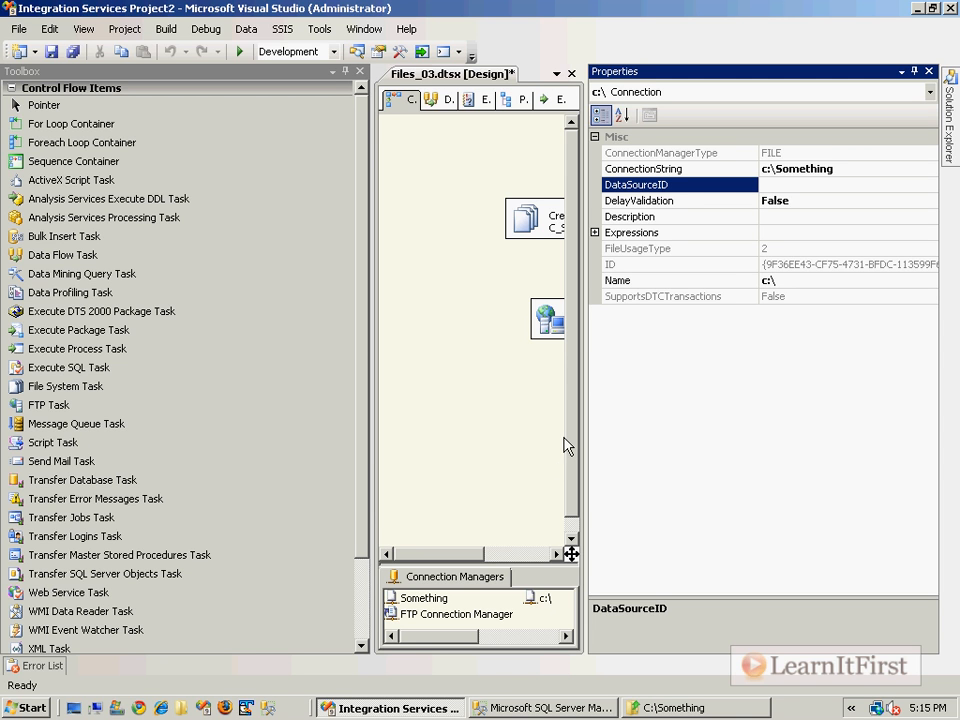
click(866, 168)
drag(866, 168, 668, 187)
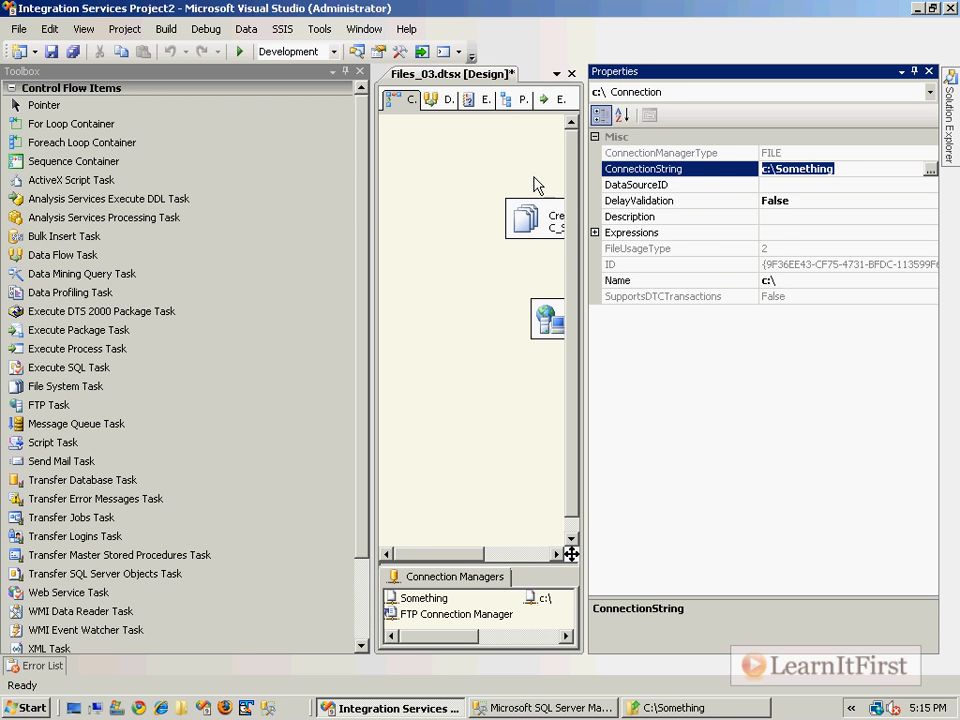
click(508, 181)
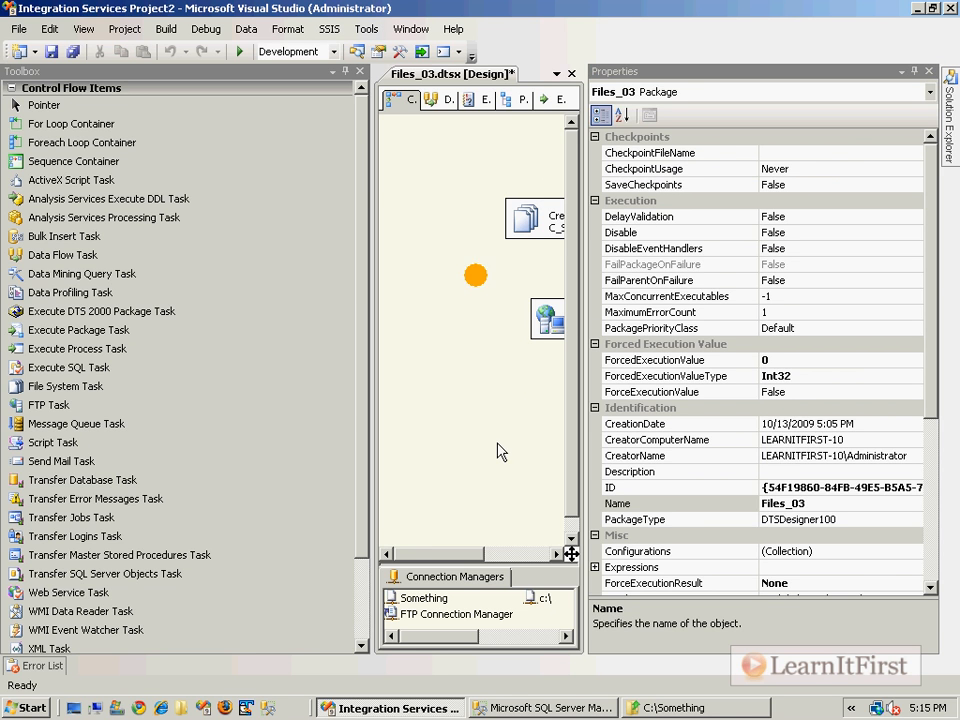
click(541, 599)
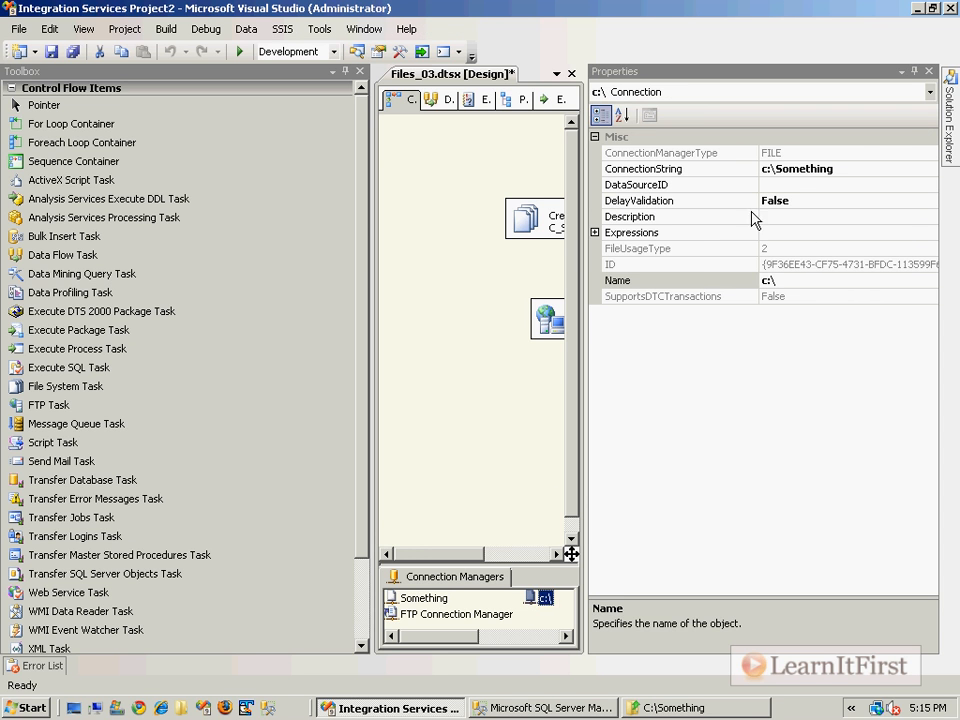
click(822, 201)
double_click(822, 201)
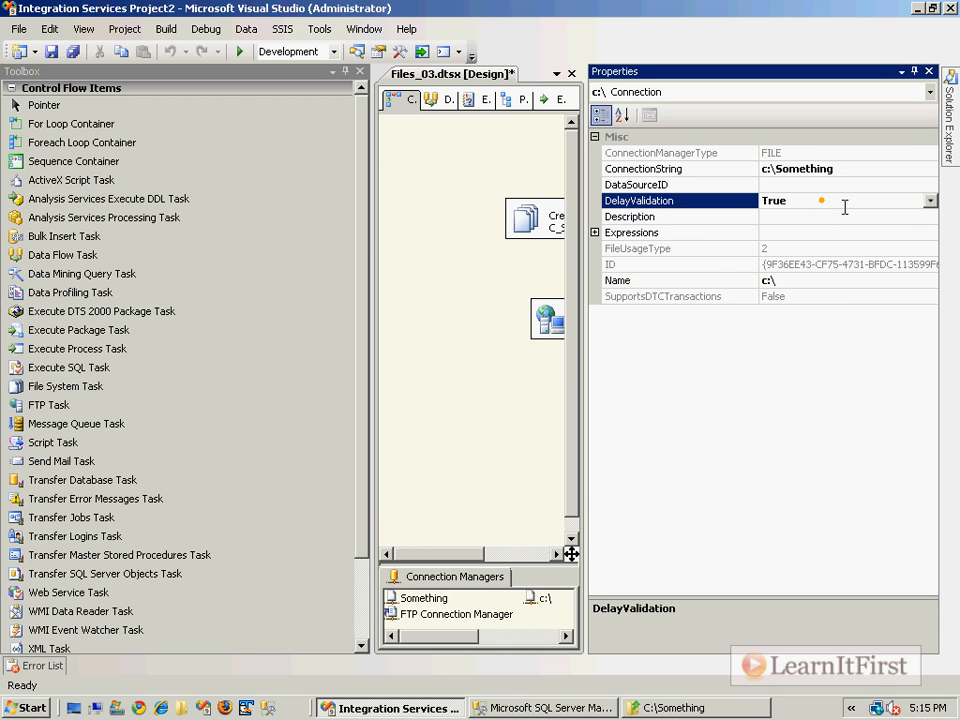
click(478, 287)
click(930, 79)
click(787, 241)
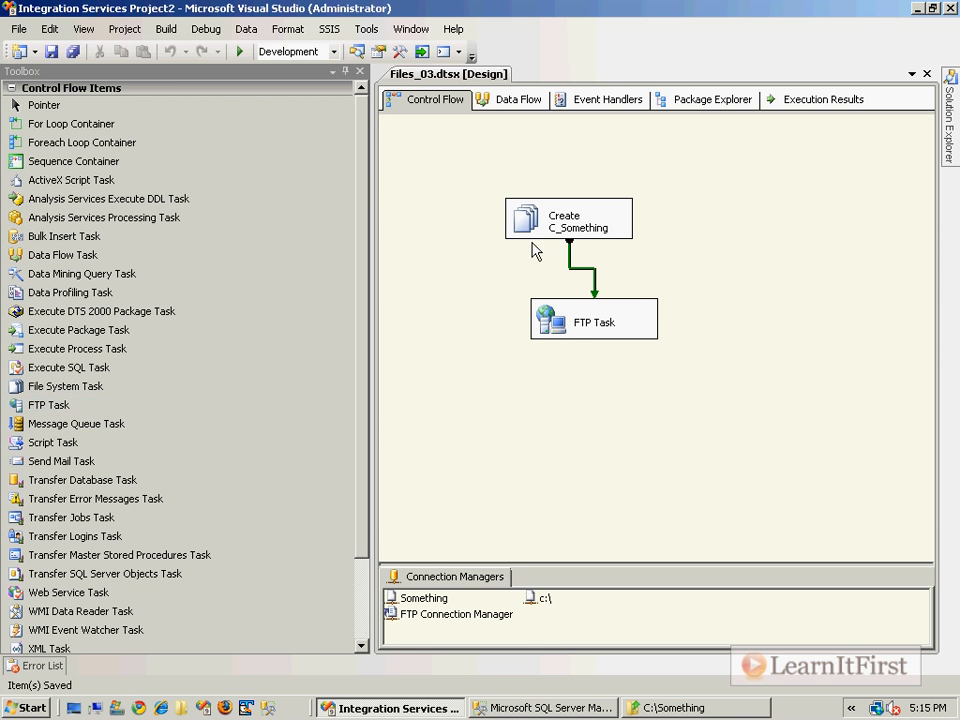
Step: Add a second FTP Task below the first, using FTP Connection Manager as its connection
click(41, 408)
drag(41, 408, 553, 396)
double_click(583, 420)
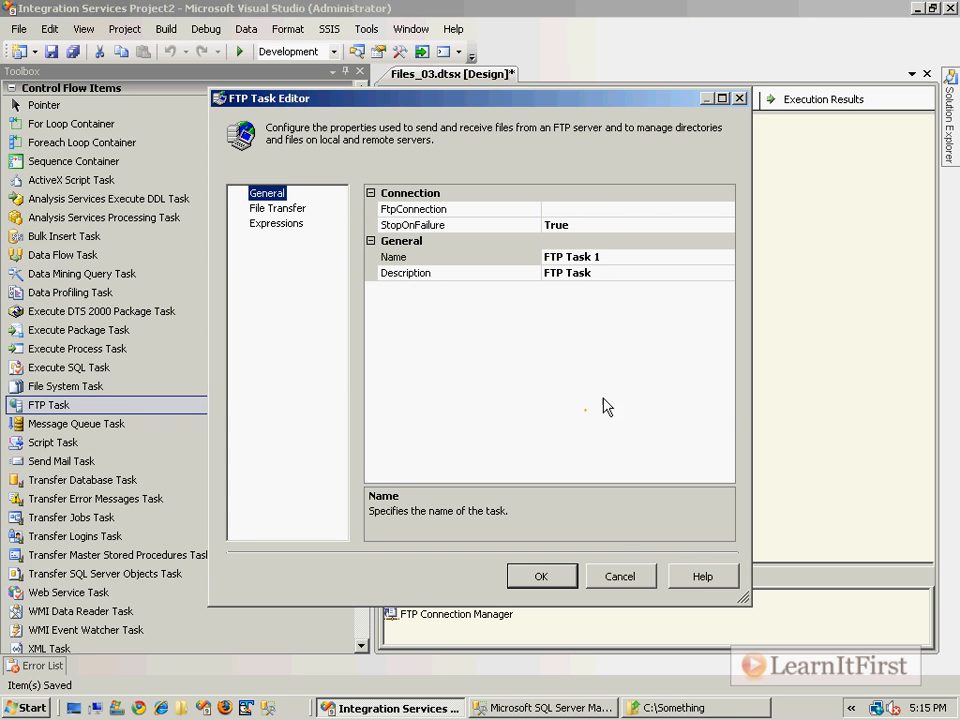
click(615, 208)
click(727, 209)
click(598, 241)
Step: Review the new FTP task's Operation choices, then cancel its editor
click(296, 208)
click(677, 257)
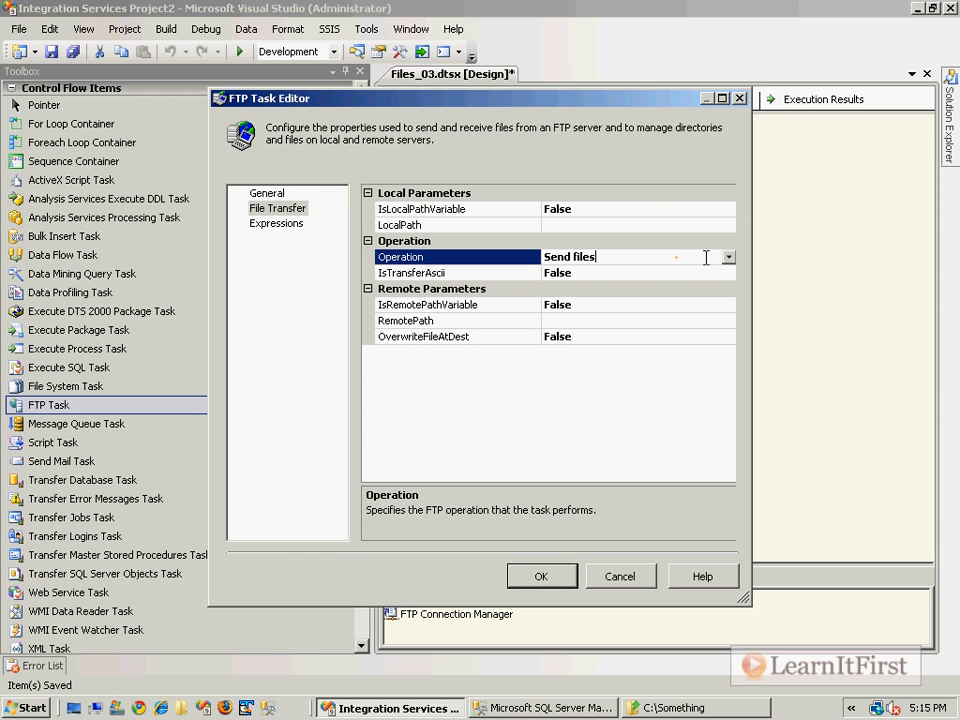
click(728, 257)
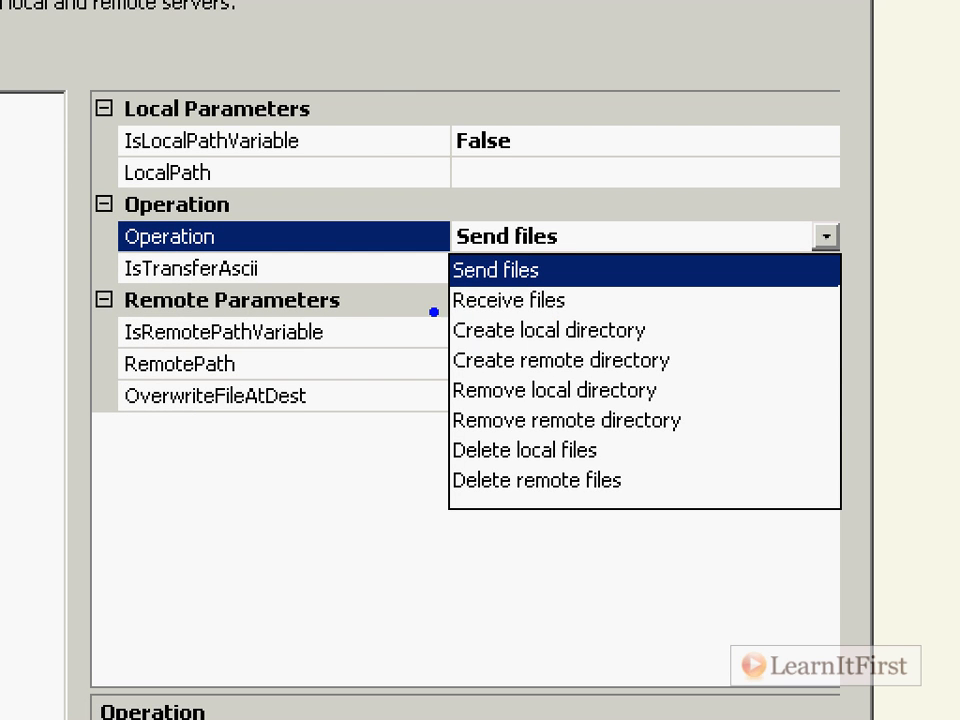
drag(390, 305, 718, 350)
click(711, 351)
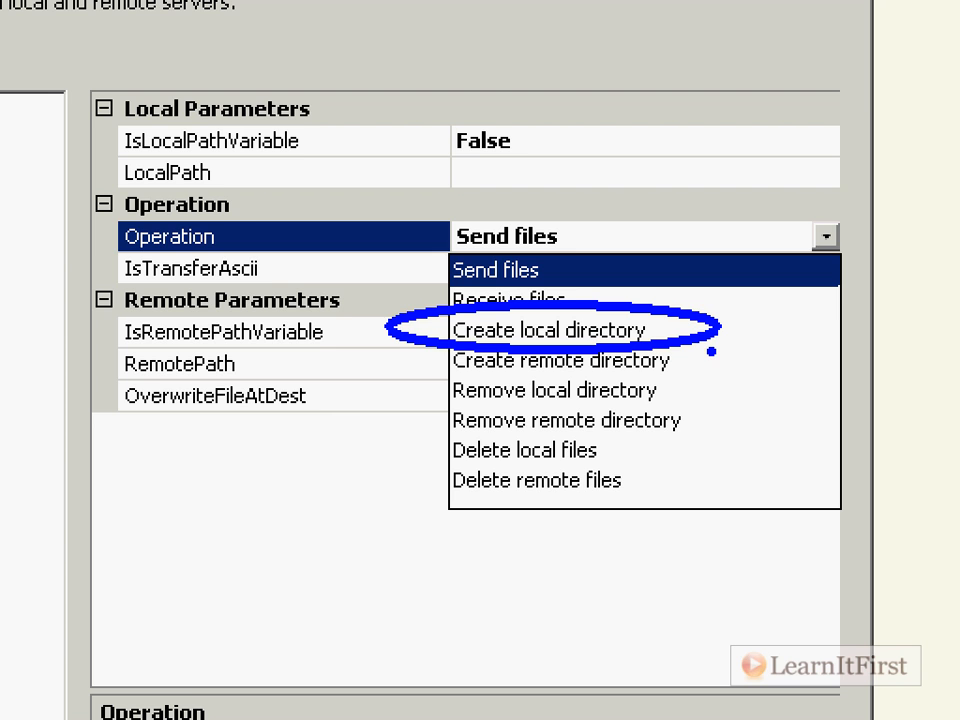
key(Escape)
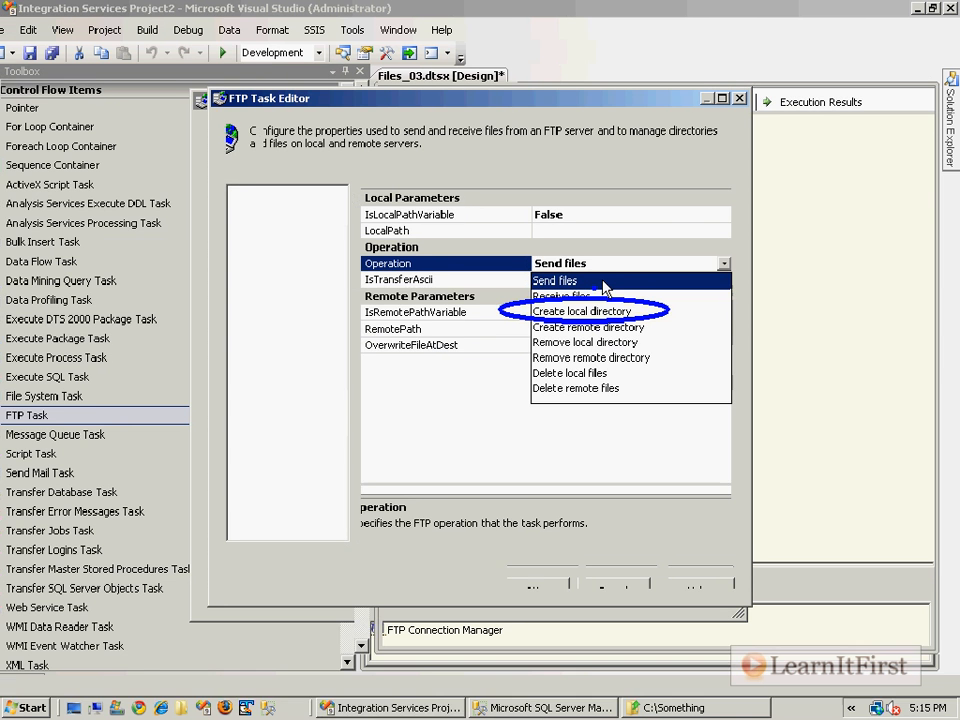
click(616, 576)
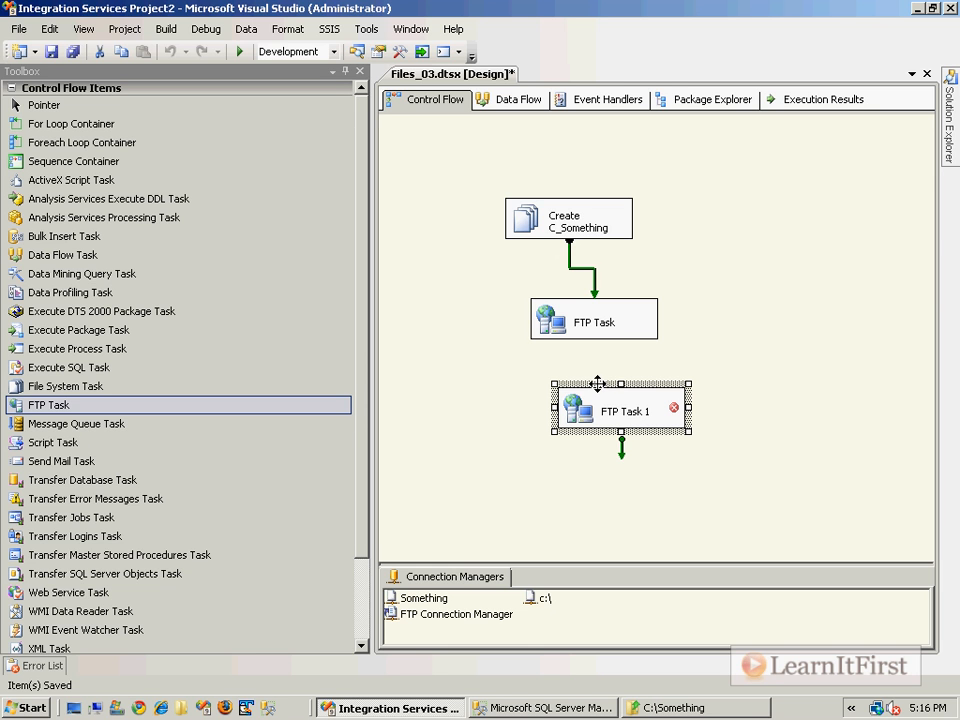
Step: Delete FTP Task 1 from the Control Flow
click(575, 228)
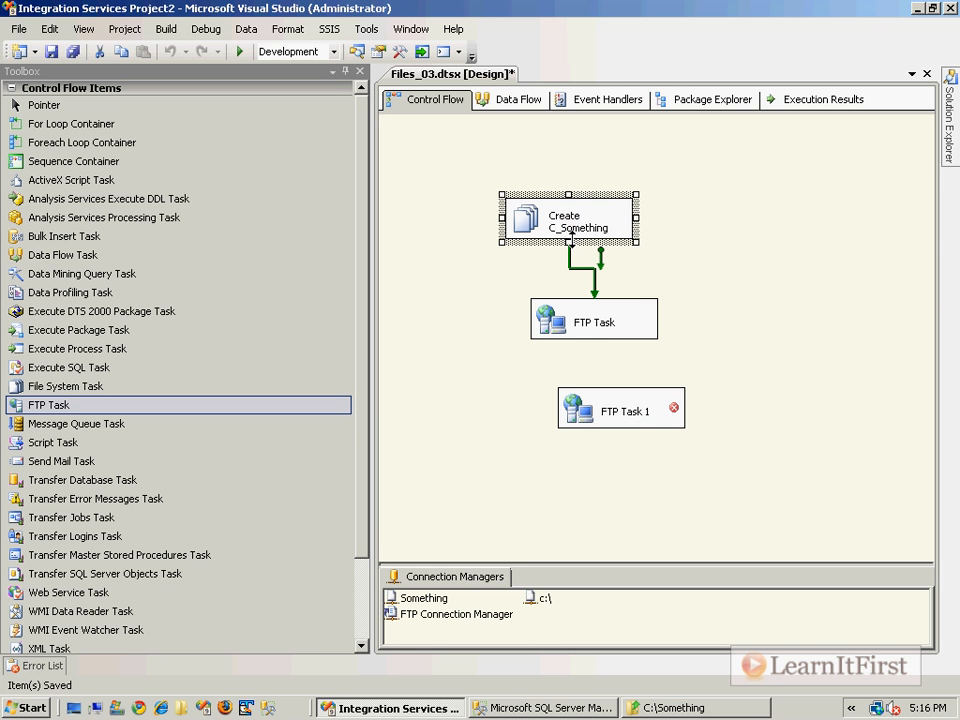
click(579, 312)
click(573, 400)
key(Delete)
click(637, 392)
Step: Add a File System Task linked after the FTP Task, trying Rename file and Set Attributes operations
drag(70, 386, 571, 413)
click(579, 322)
double_click(572, 413)
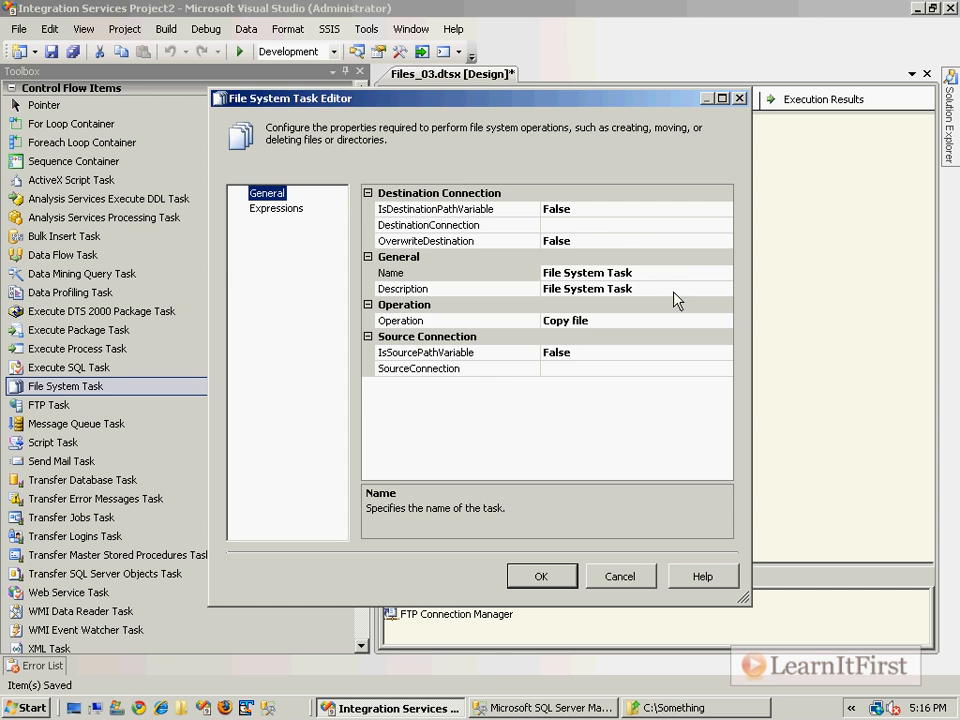
click(683, 320)
click(724, 320)
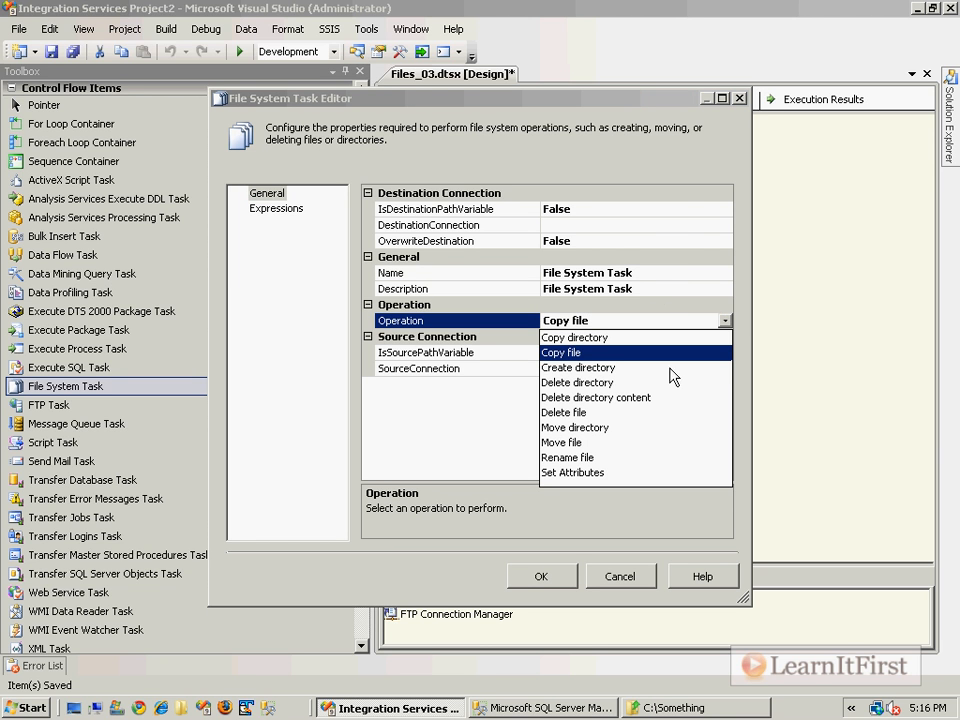
click(591, 458)
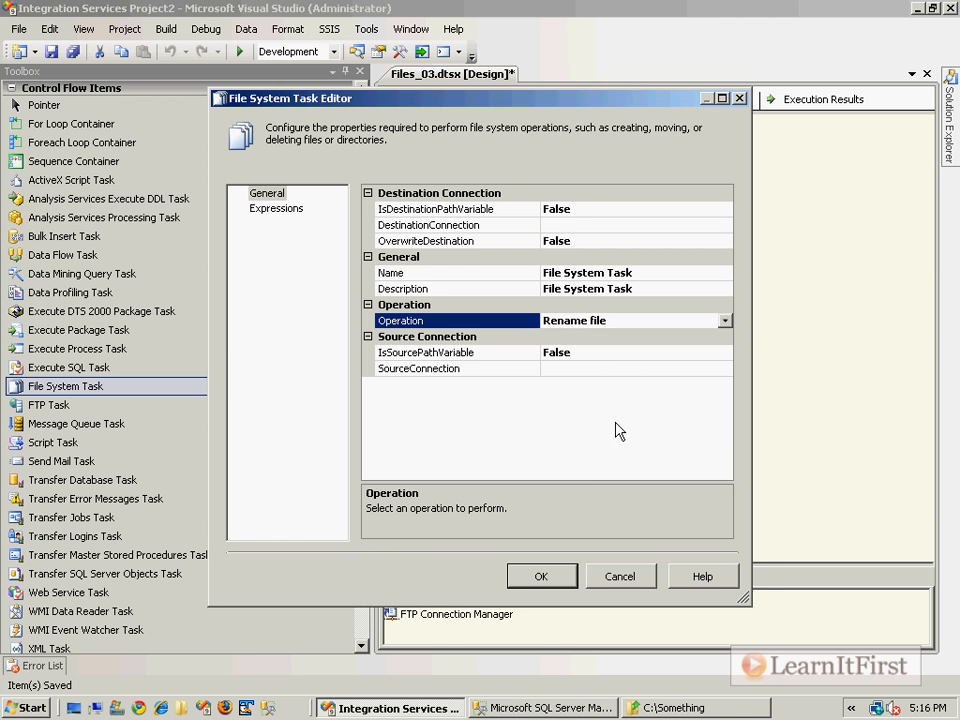
click(724, 320)
click(578, 472)
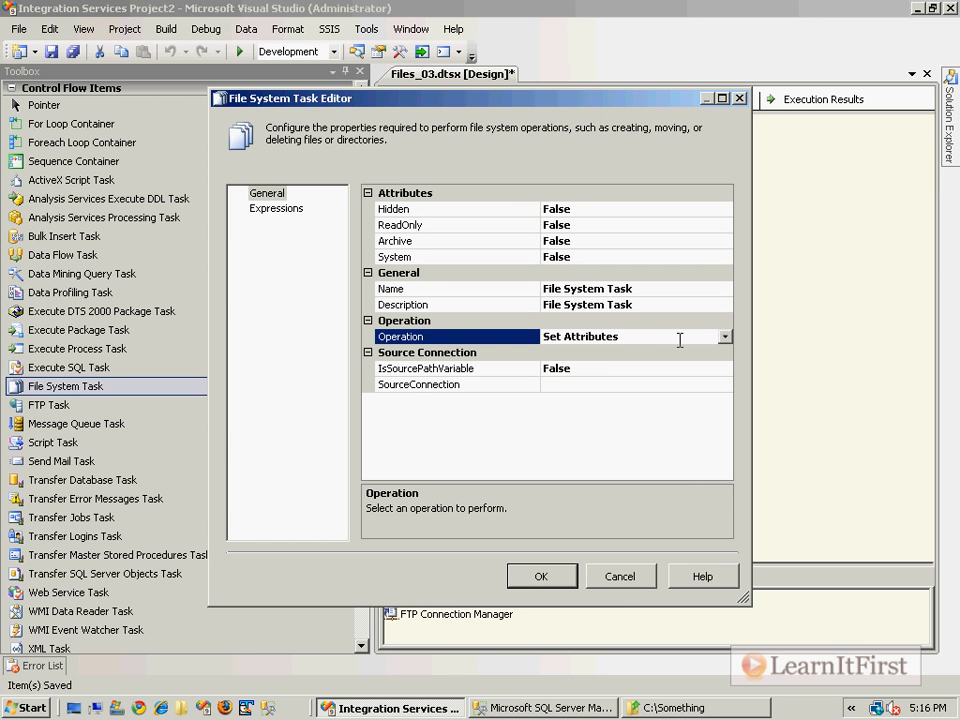
click(617, 580)
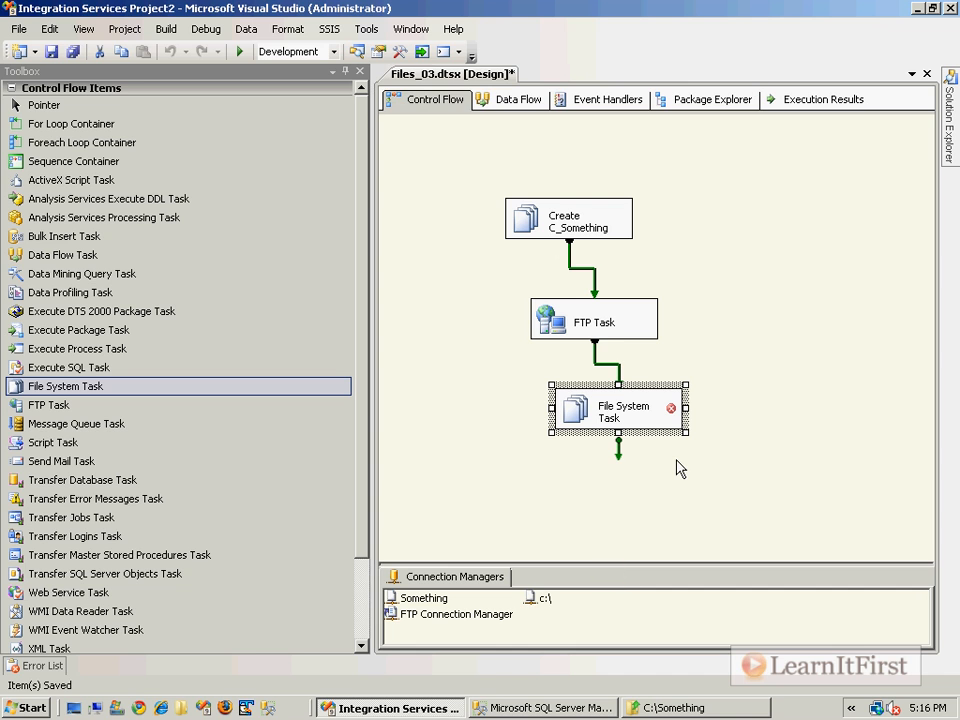